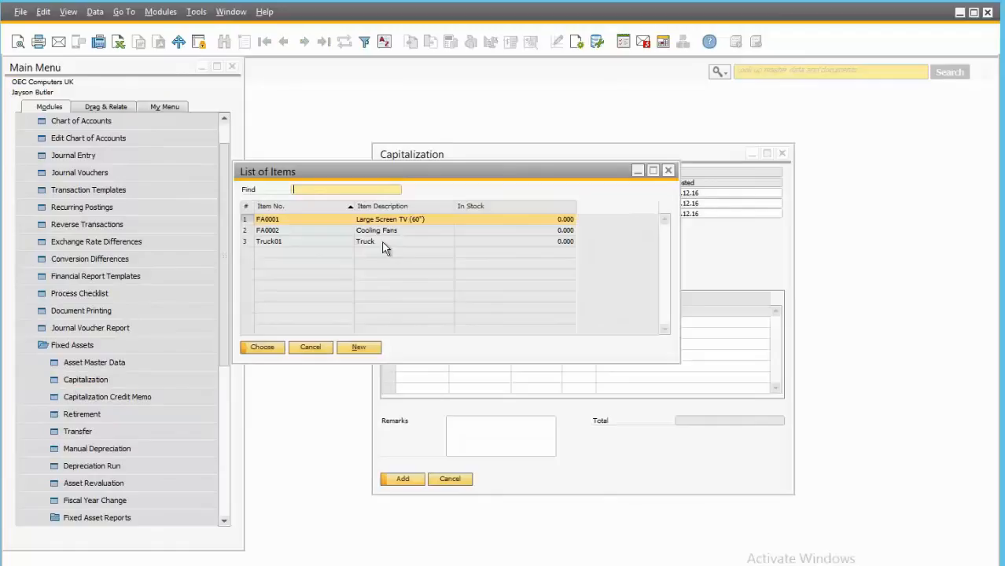
Step: Capitalize asset Truck01 with a total of 30,000 and quantity 1, then add the capitalization document and confirm it
double_click(385, 246)
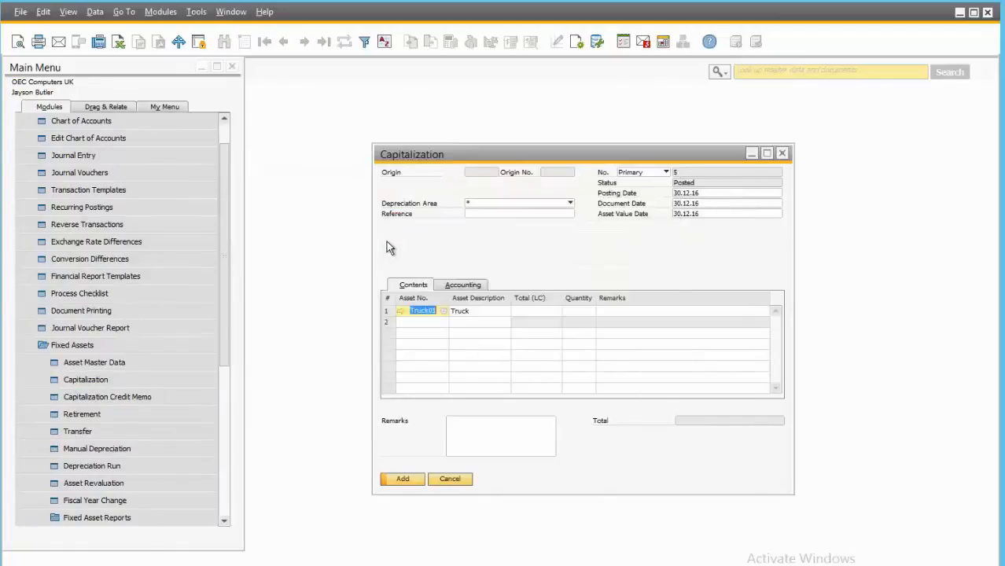
key(Tab)
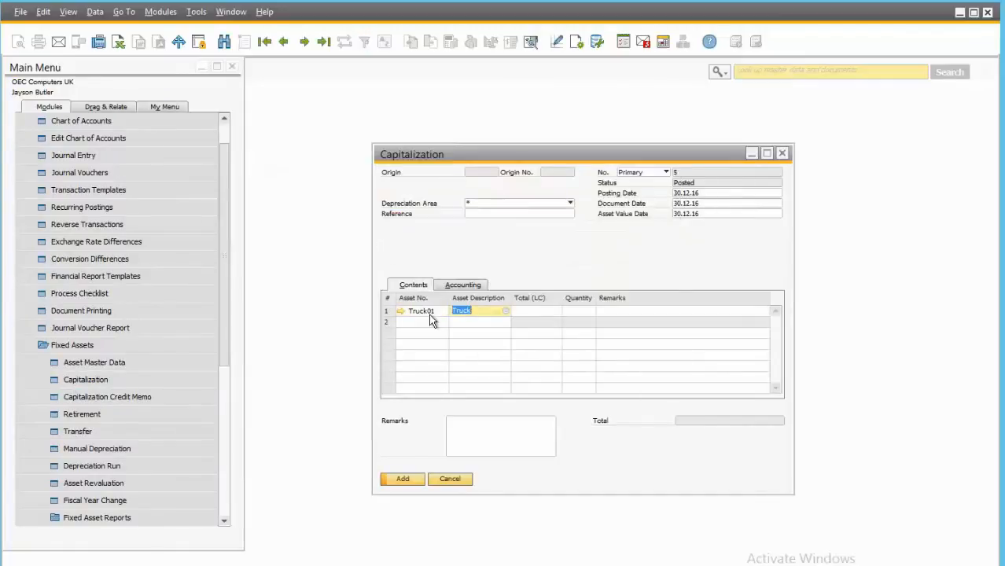
key(Tab)
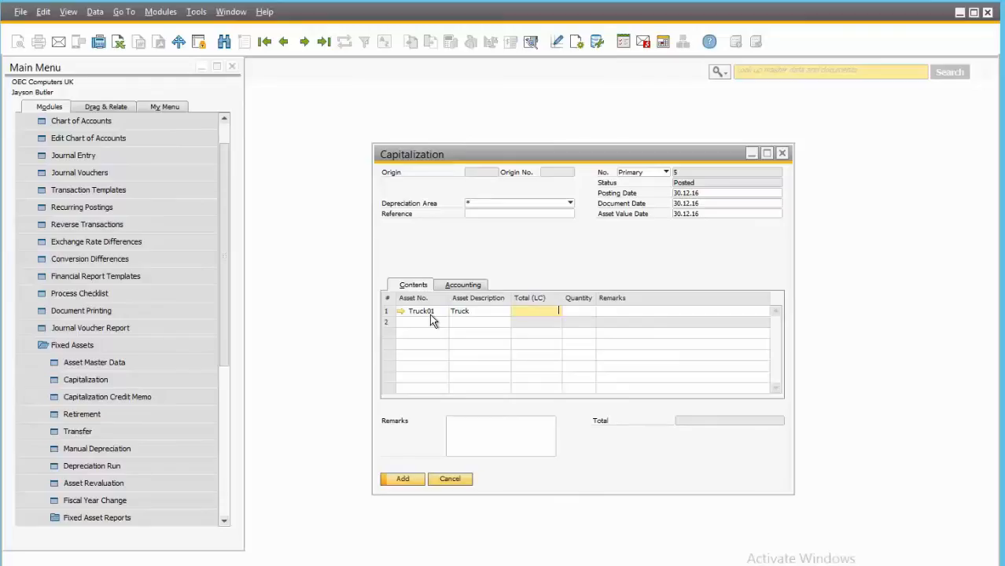
text(30,000)
key(Tab)
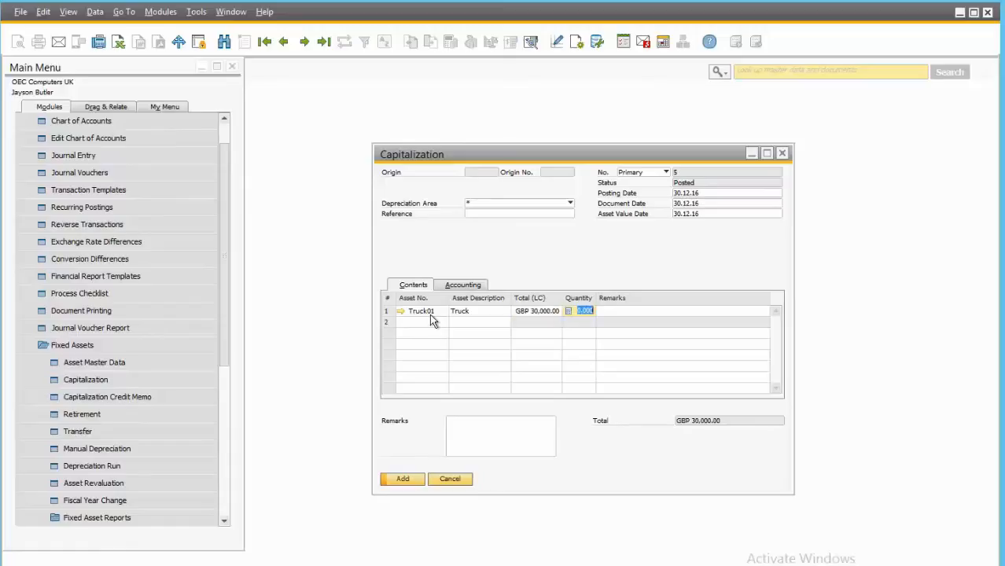
text(1)
key(Tab)
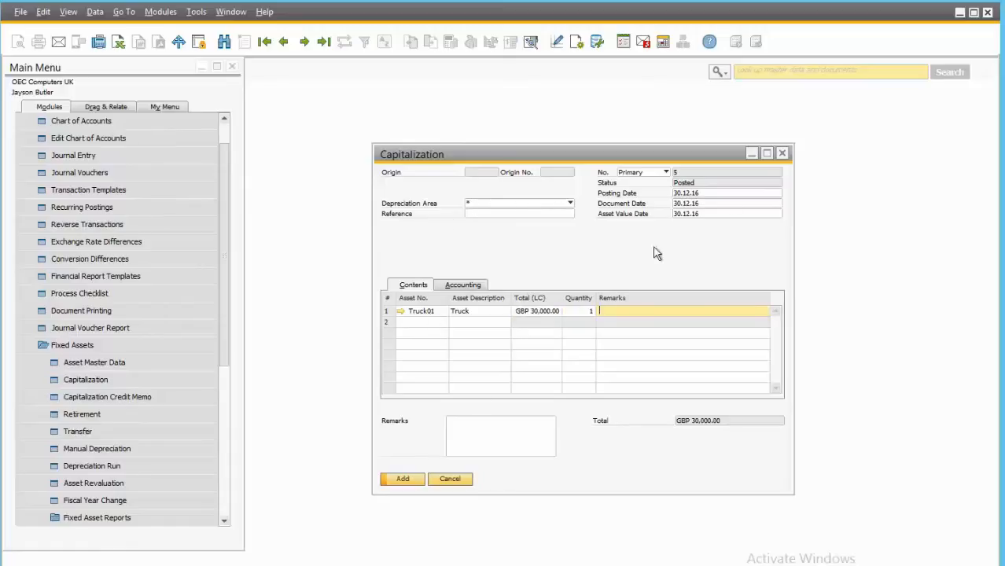
click(402, 479)
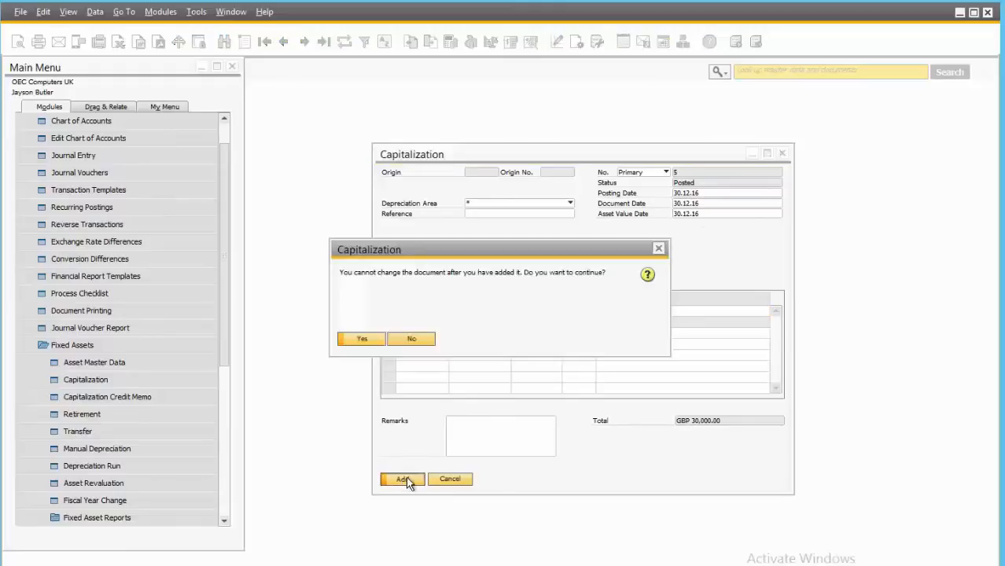
click(368, 341)
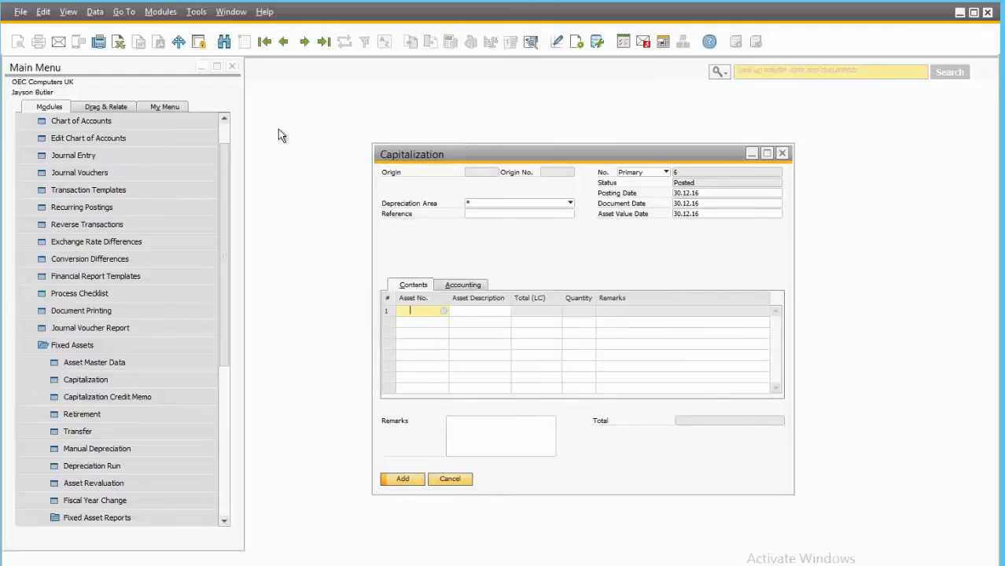
Step: Look up Truck01 in Asset Master Data, examine its fixed asset values, and close the record and the blank capitalization form
click(96, 365)
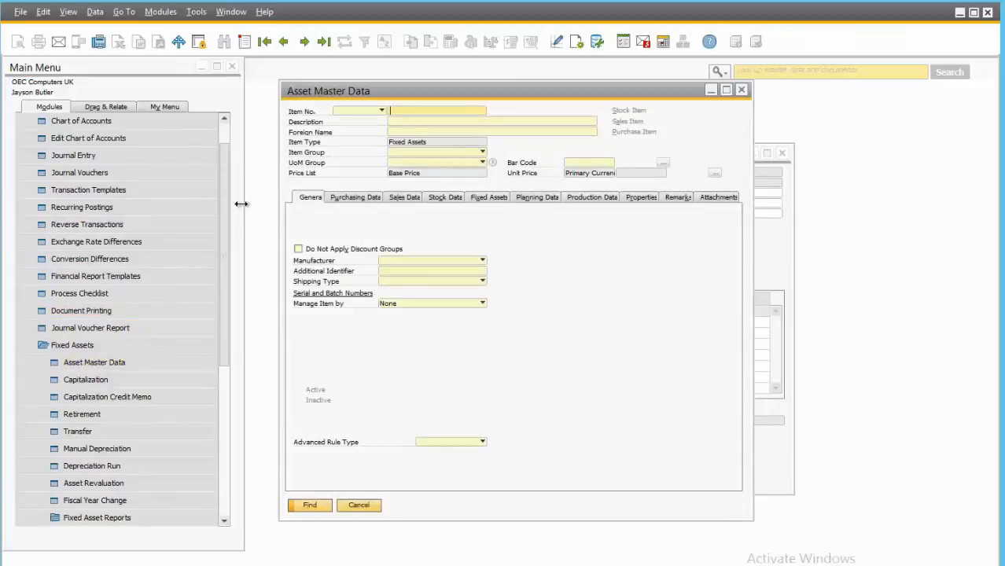
text(Truck01)
key(Return)
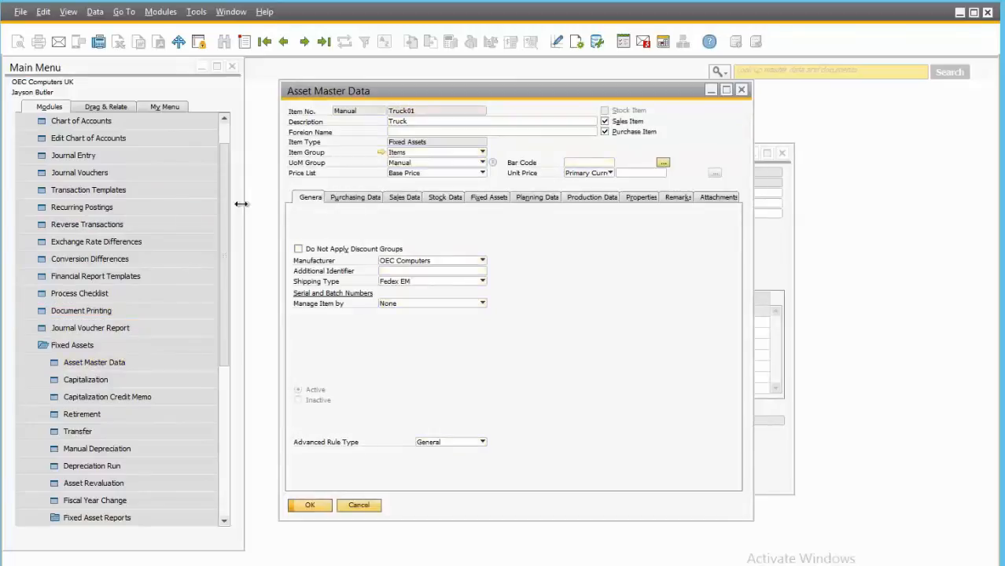
click(488, 198)
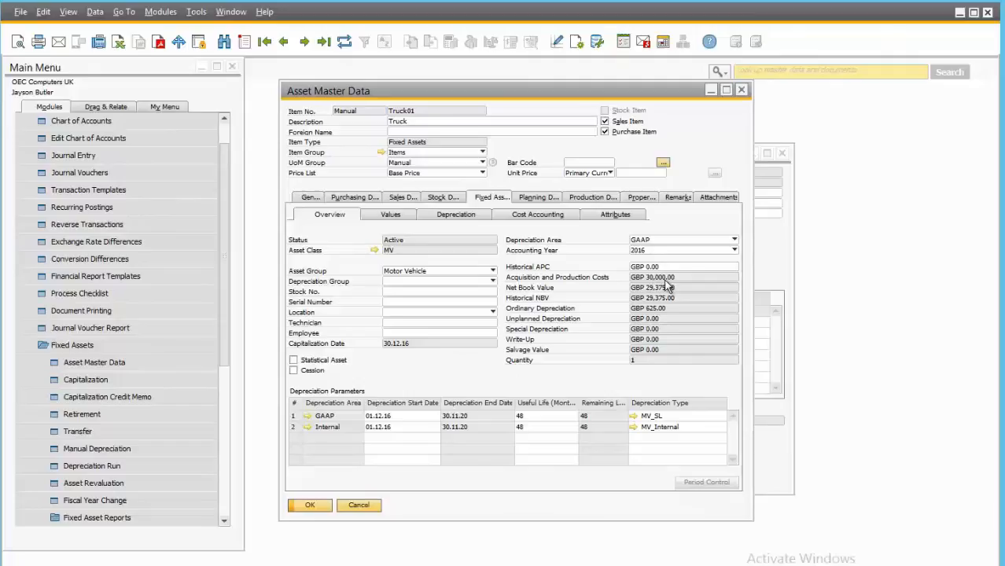
click(351, 508)
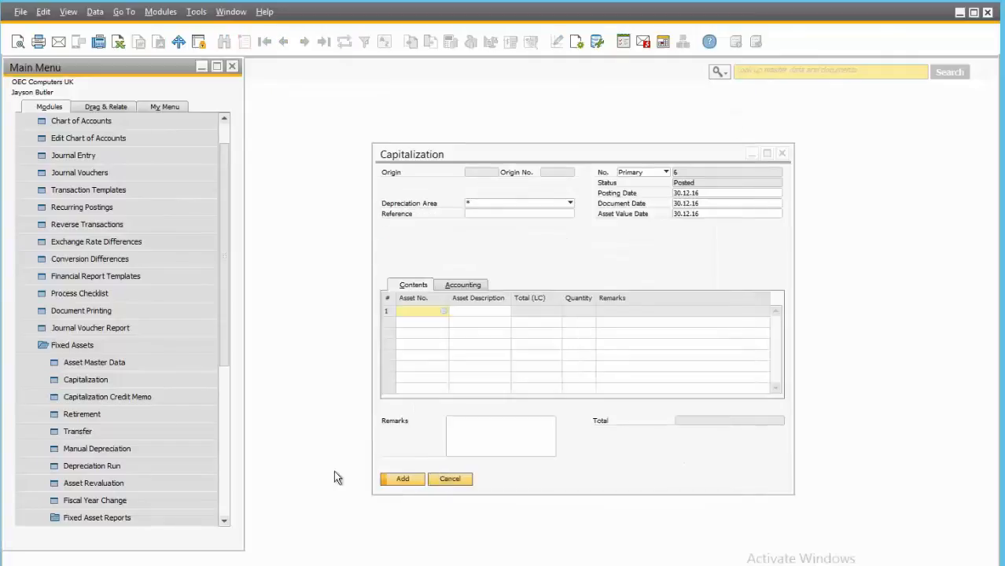
click(450, 479)
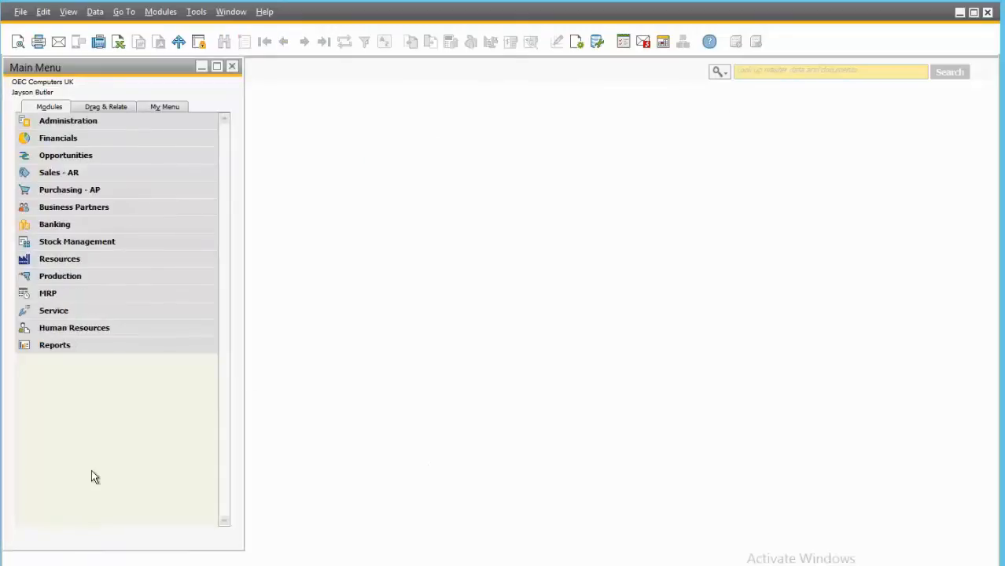
Step: Start a new AP invoice for the supplier Acme Associates
click(81, 192)
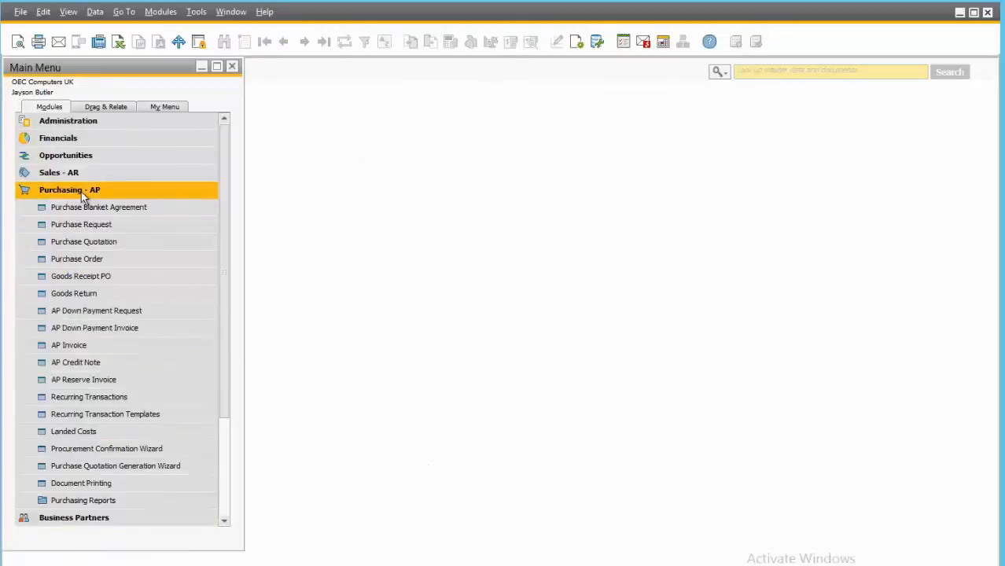
click(74, 346)
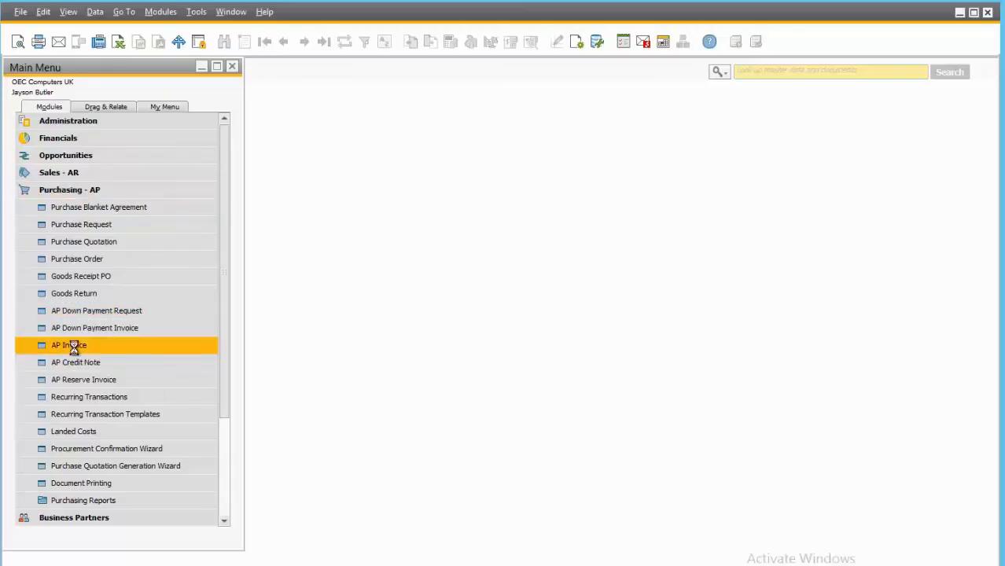
key(Tab)
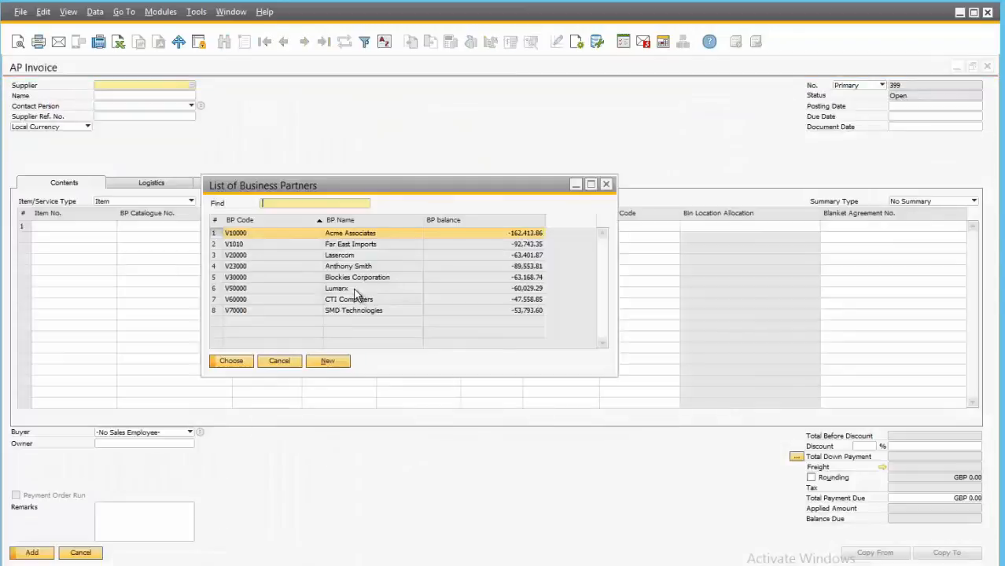
double_click(262, 240)
Step: Enter Truck01 as the first invoice line with a unit price of 20,000
click(92, 226)
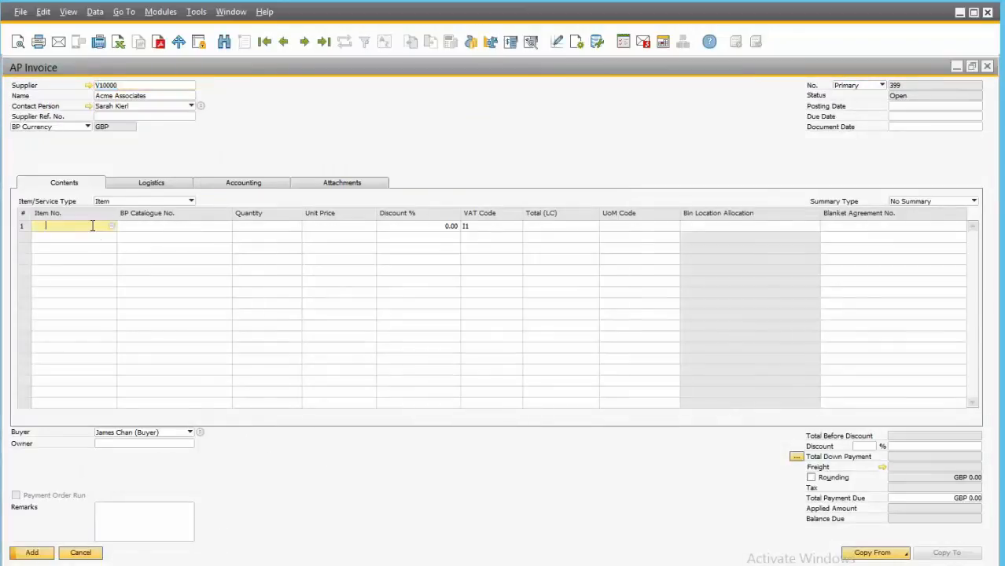
text(Truck01)
key(Tab)
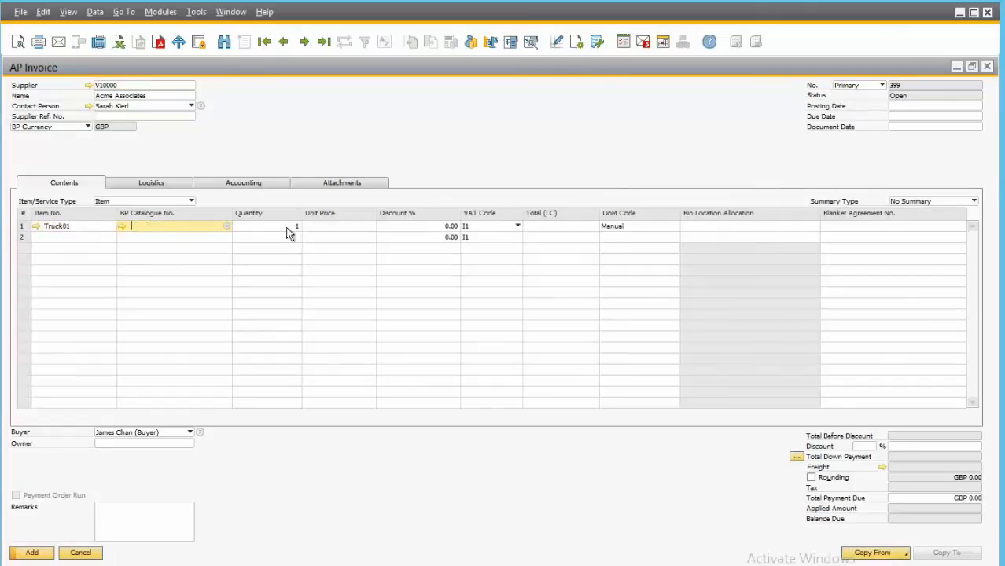
click(345, 226)
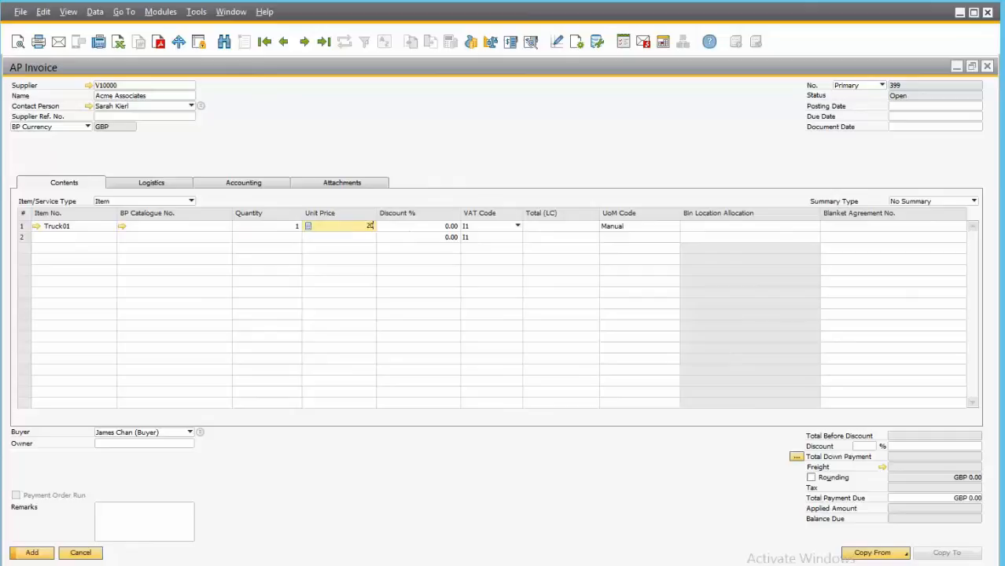
text(20,000)
key(Tab)
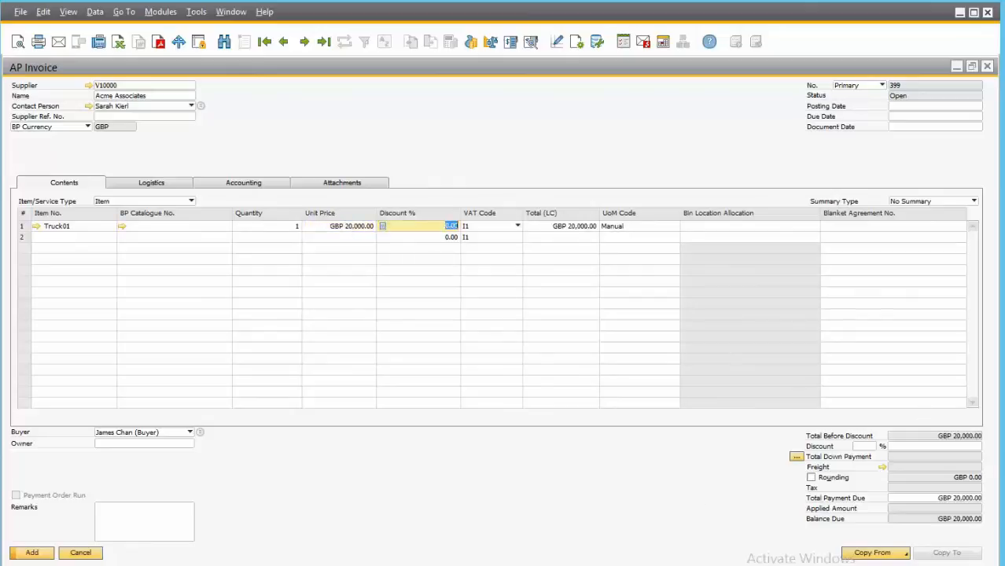
Step: Set the AP invoice's posting date and due date to 30.12.16
click(926, 109)
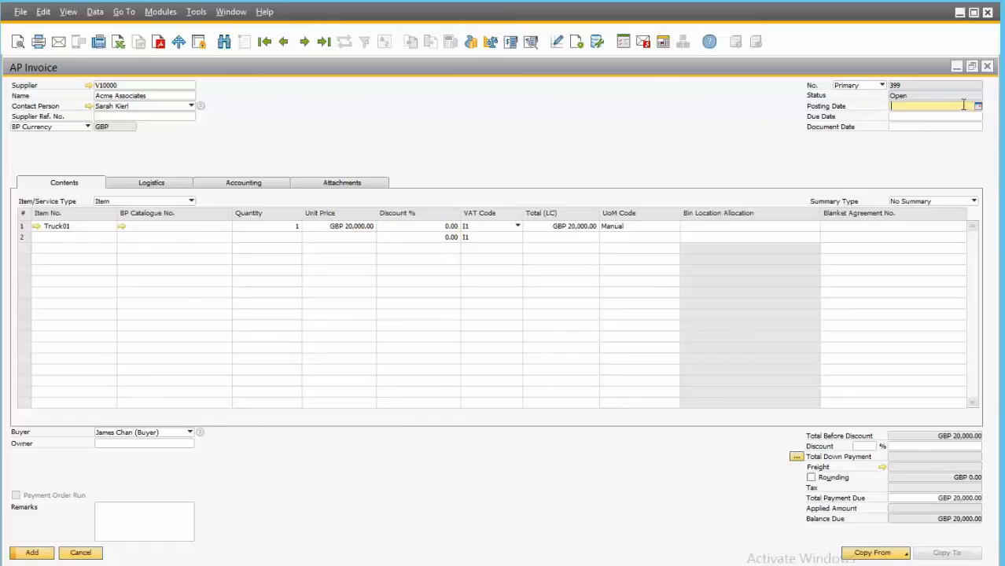
text(30)
key(Tab)
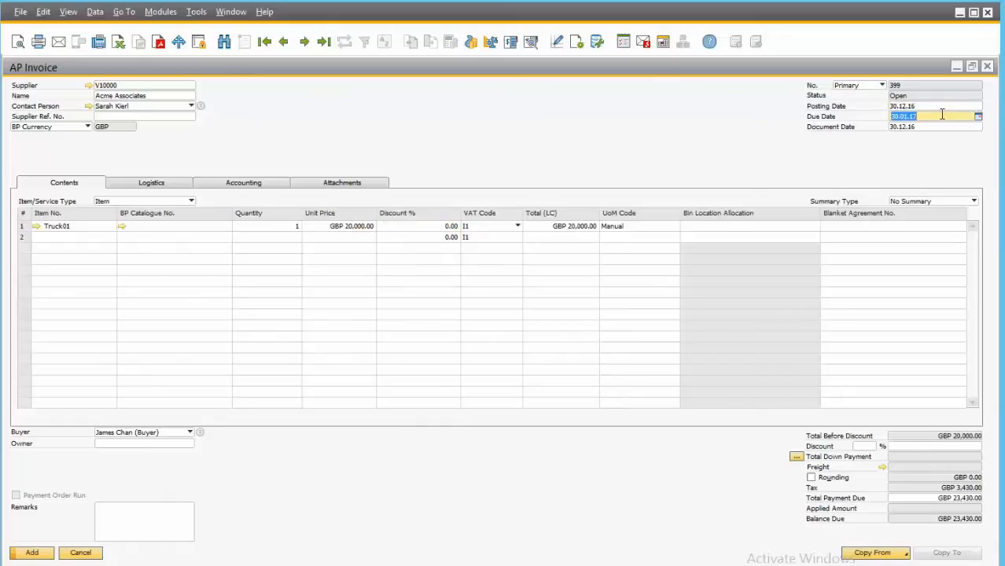
click(977, 116)
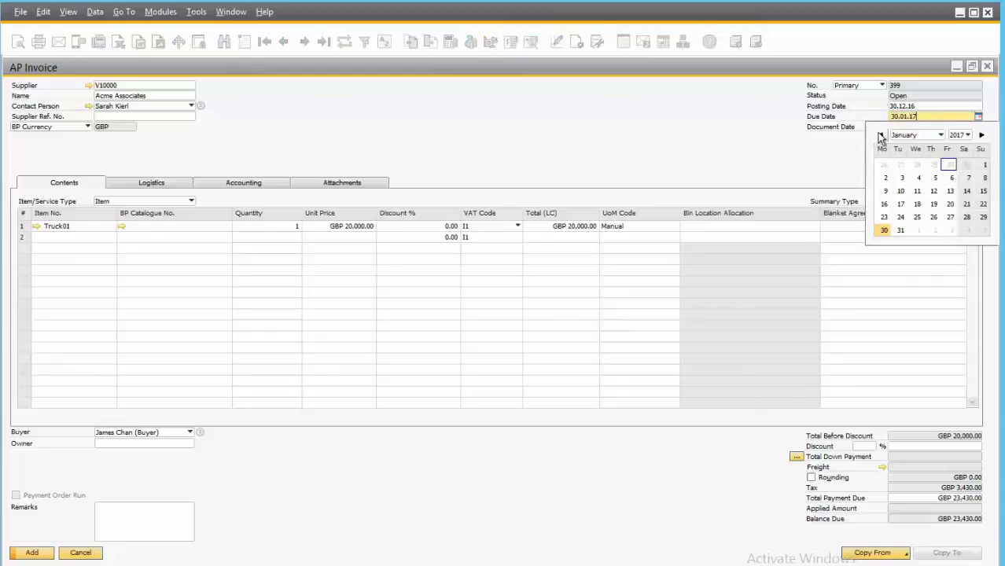
click(881, 136)
click(950, 218)
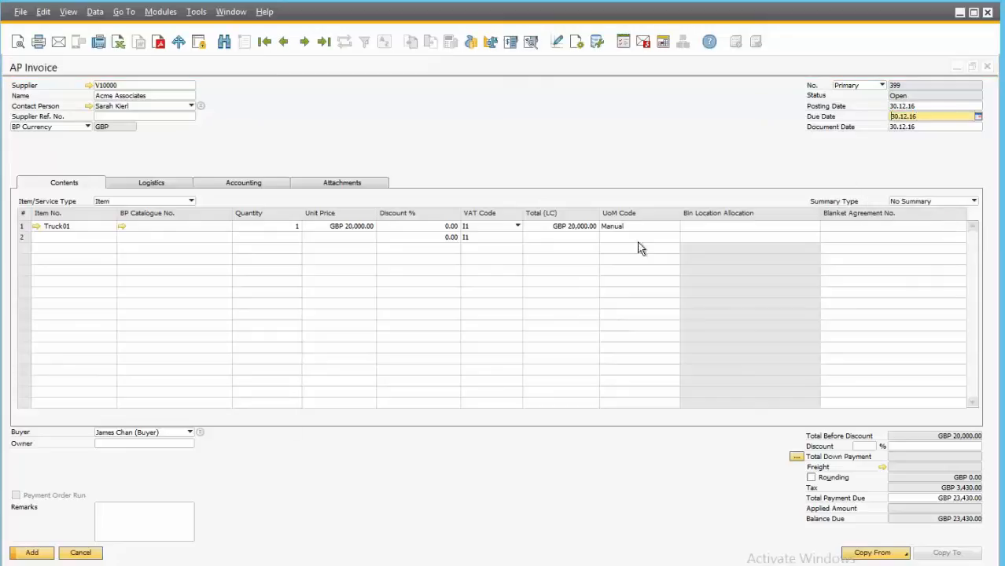
Step: Add the AP invoice with confirmation, then bring up the last posted invoice to check it and close it
click(31, 553)
click(369, 343)
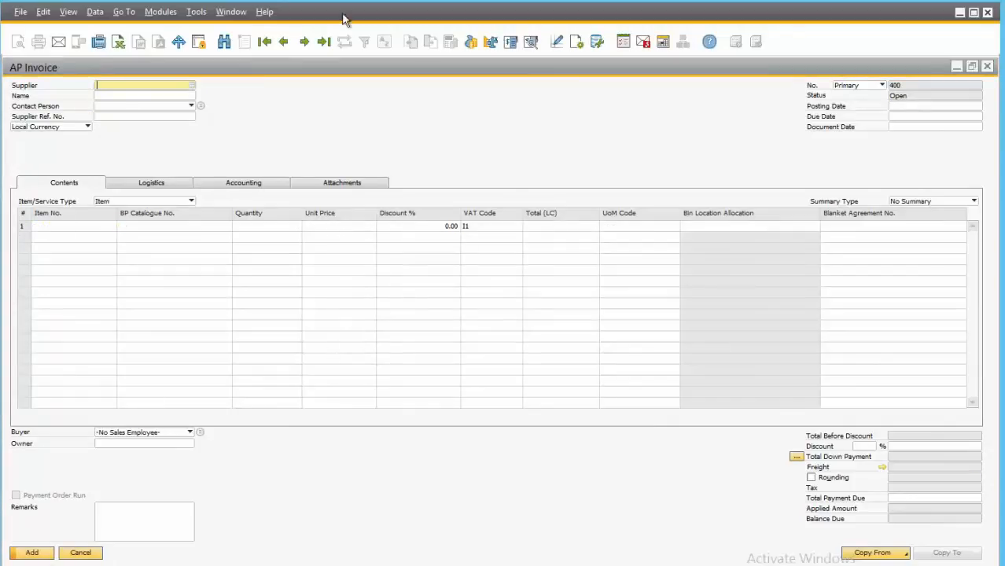
click(324, 42)
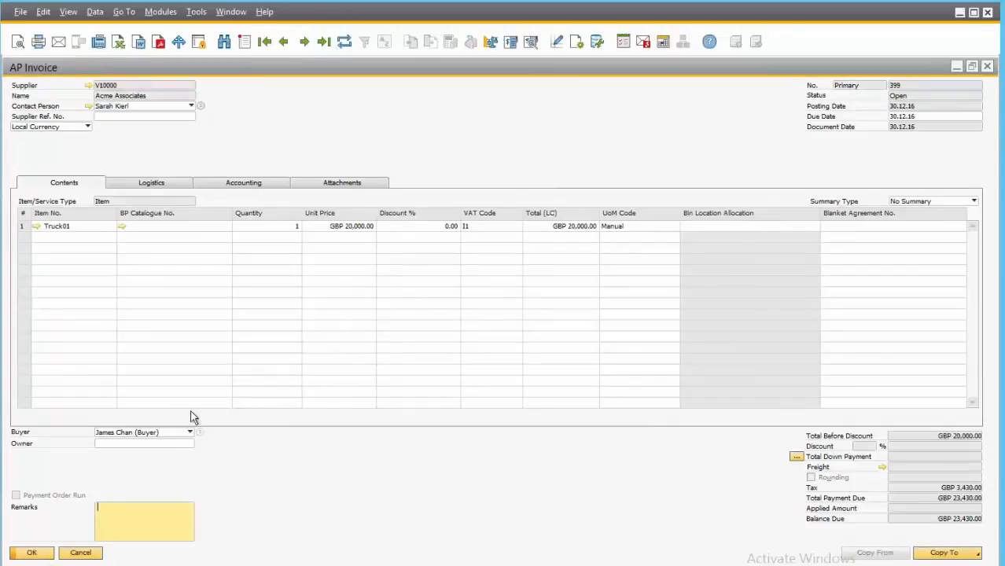
click(80, 553)
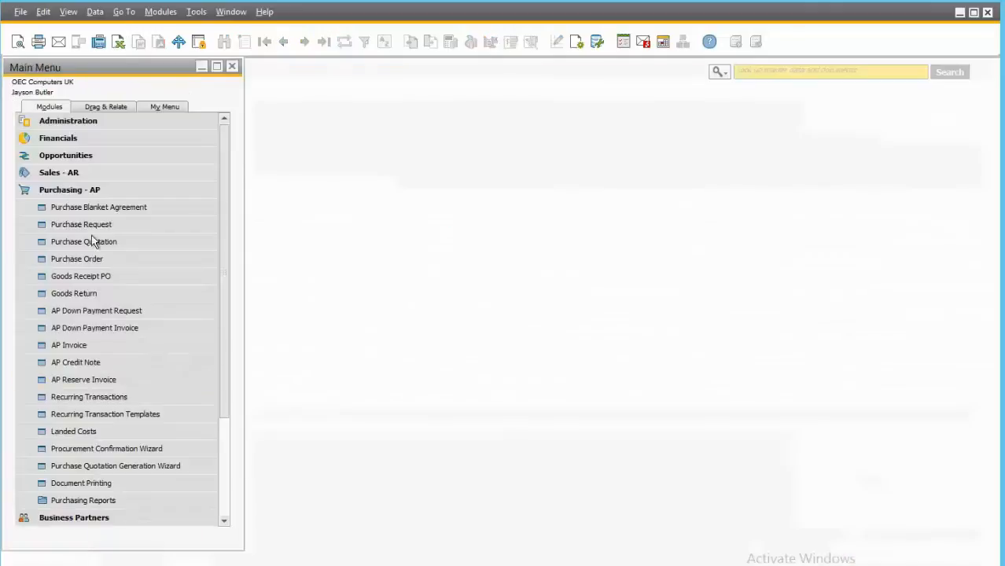
Step: Open the last capitalization document under Fixed Assets, check its origin and total, and close it
click(75, 139)
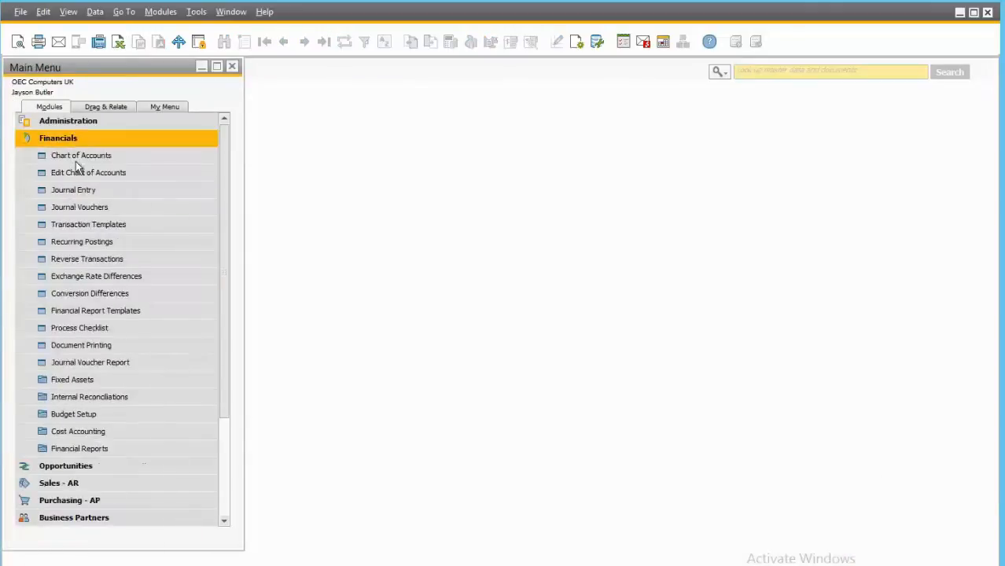
click(83, 380)
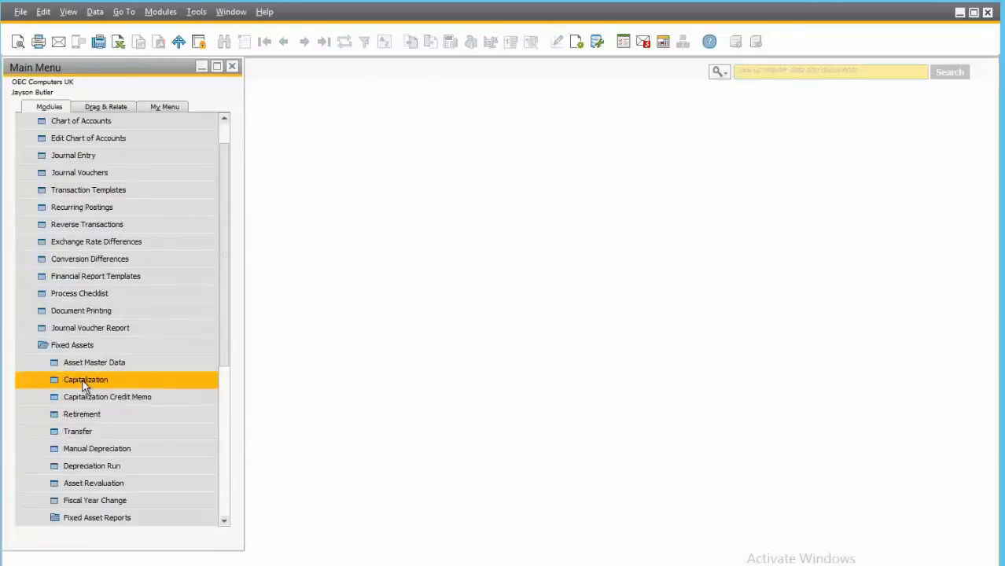
click(82, 380)
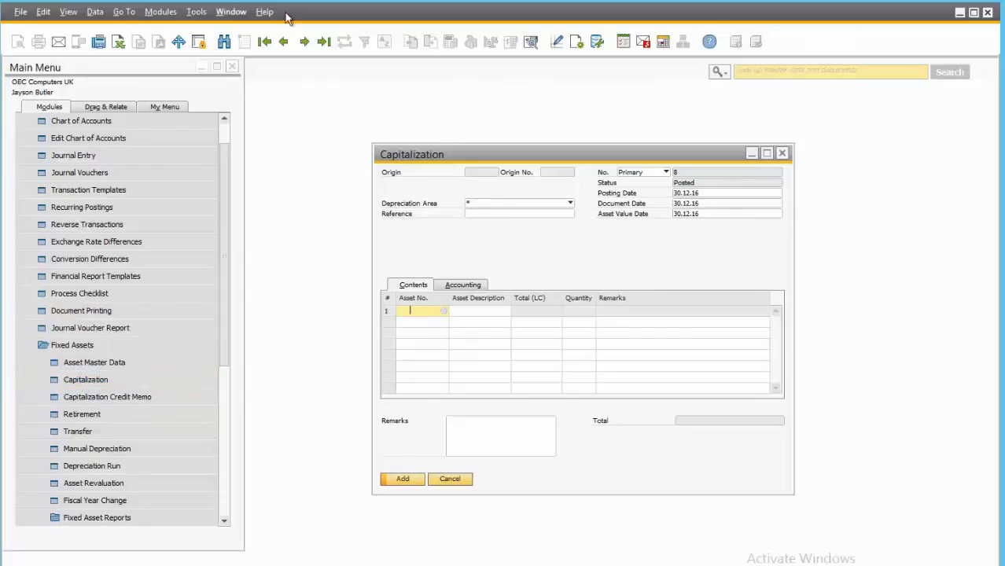
click(321, 42)
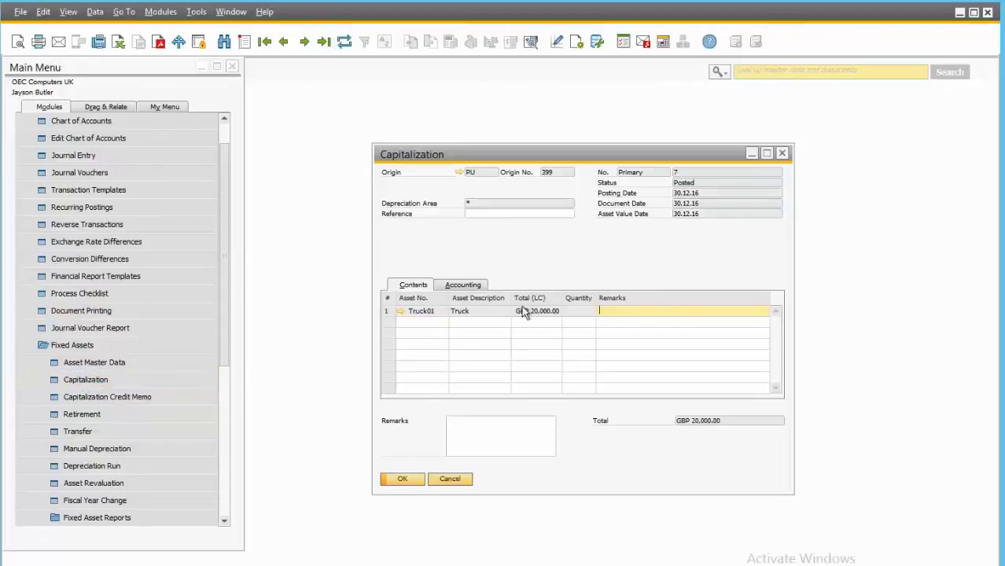
click(456, 480)
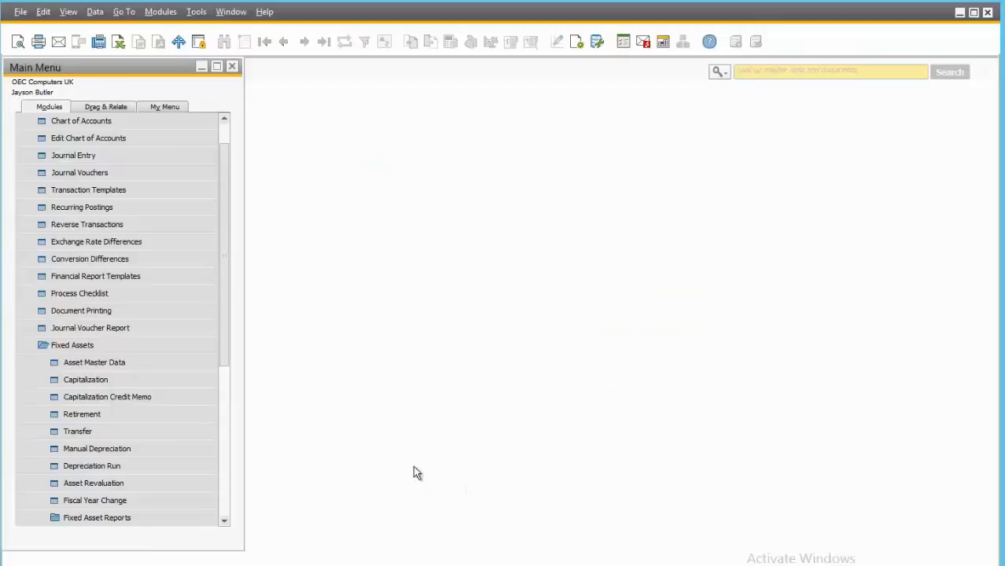
Step: Bring up the last asset master record, Truck01, examine its acquisition and production costs after the invoice, and close it
click(112, 362)
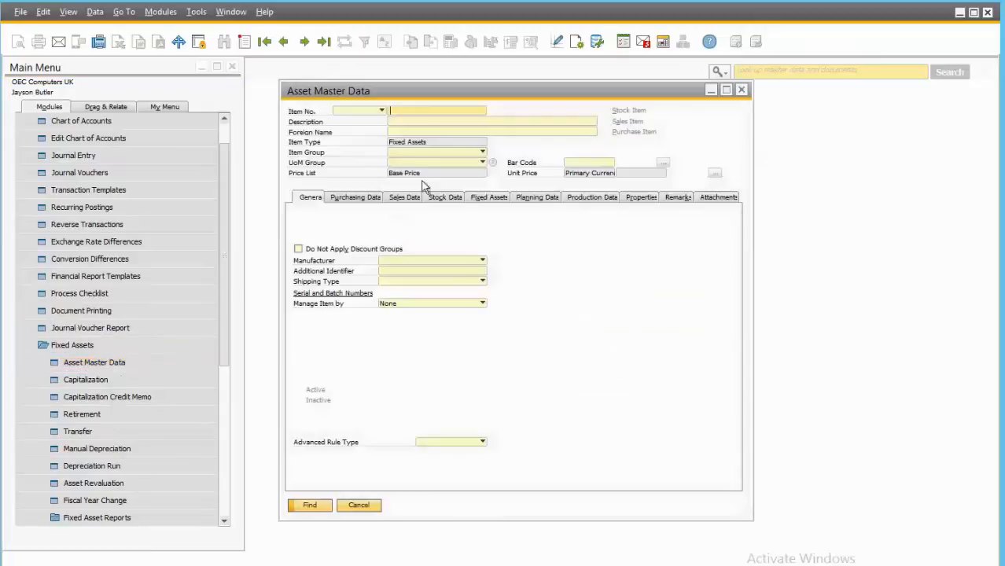
click(323, 41)
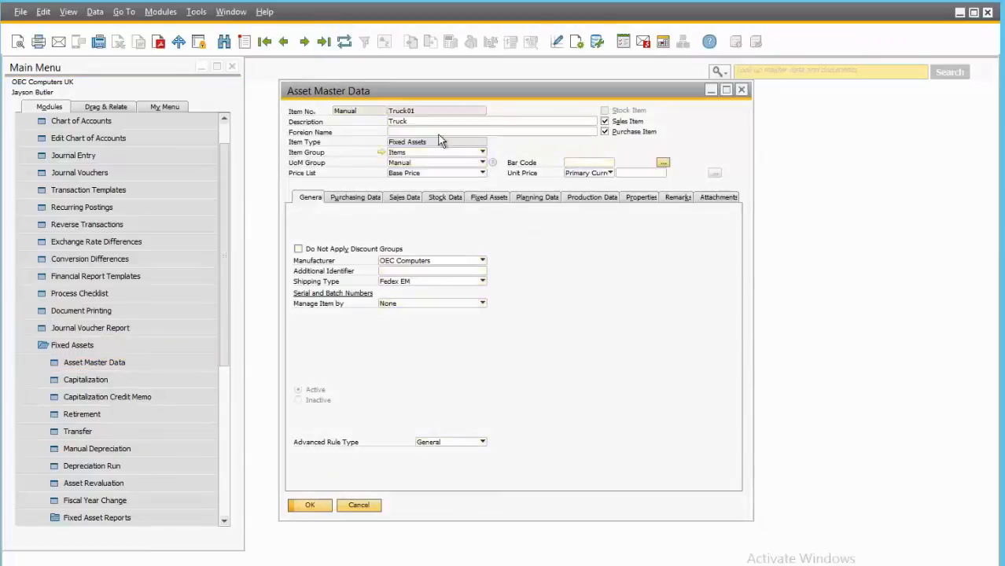
click(487, 196)
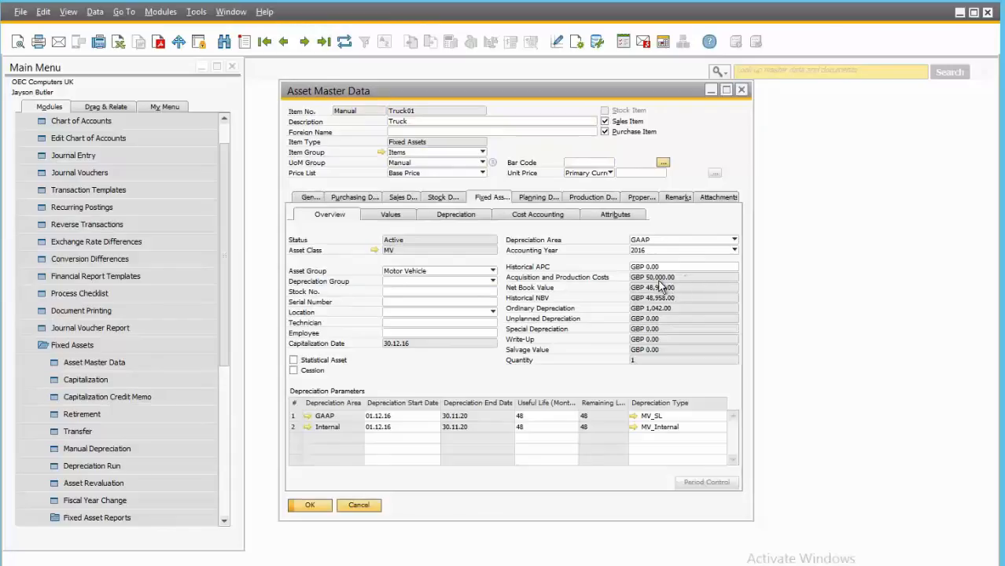
click(372, 506)
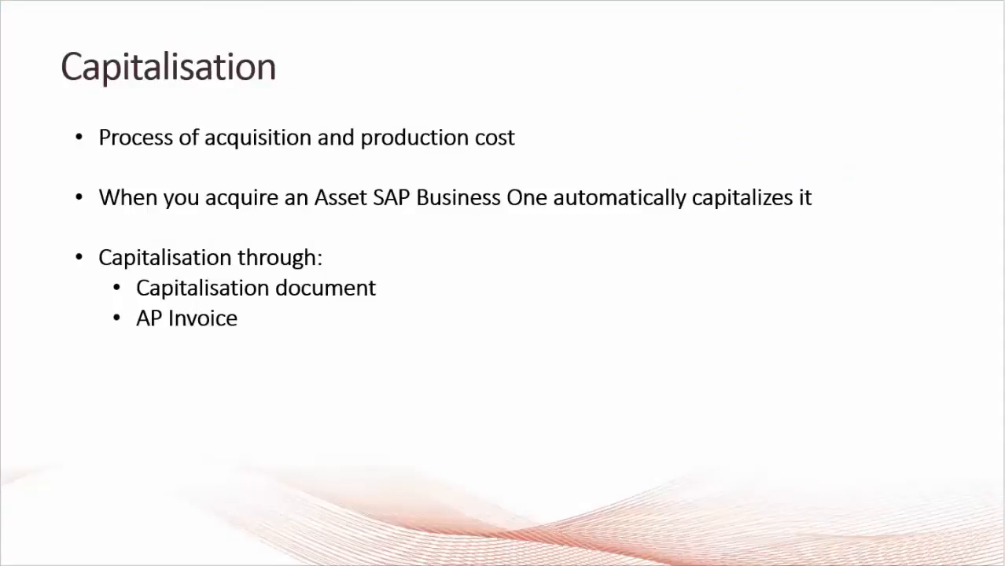
key(Right)
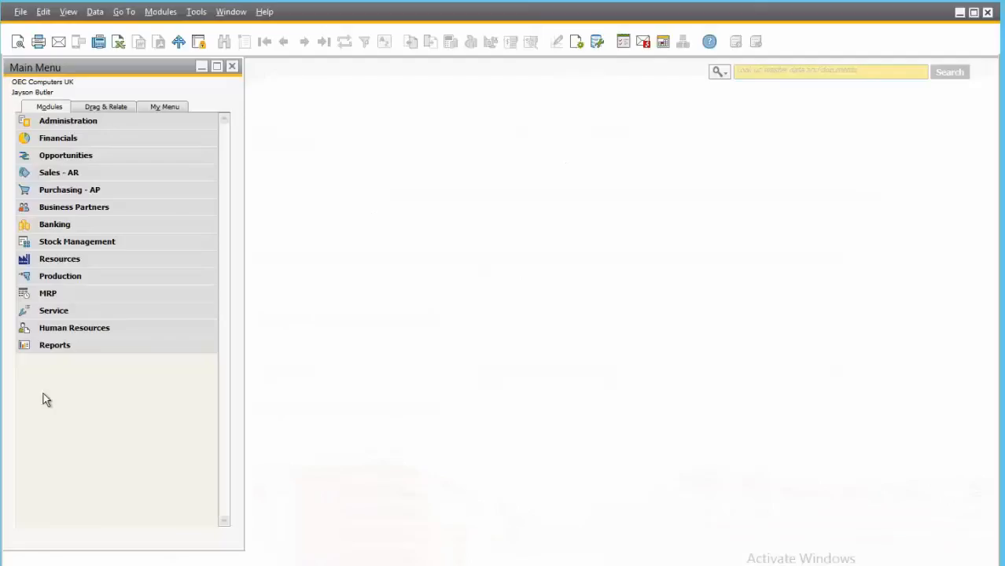
Step: Open the depreciation run in the Fixed Assets area of Financials and preview it for the GAAP depreciation area, enlarging the preview
click(69, 140)
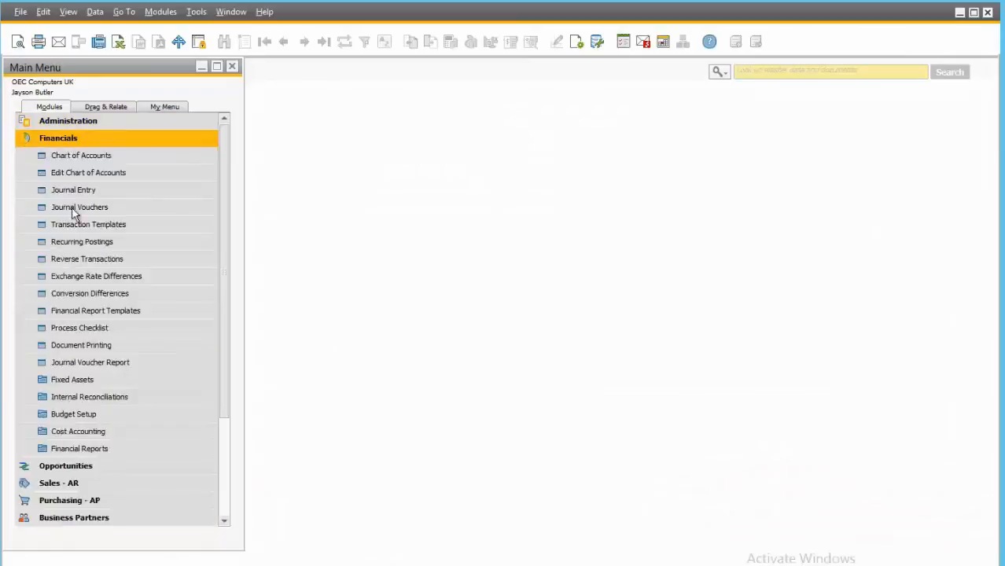
click(73, 380)
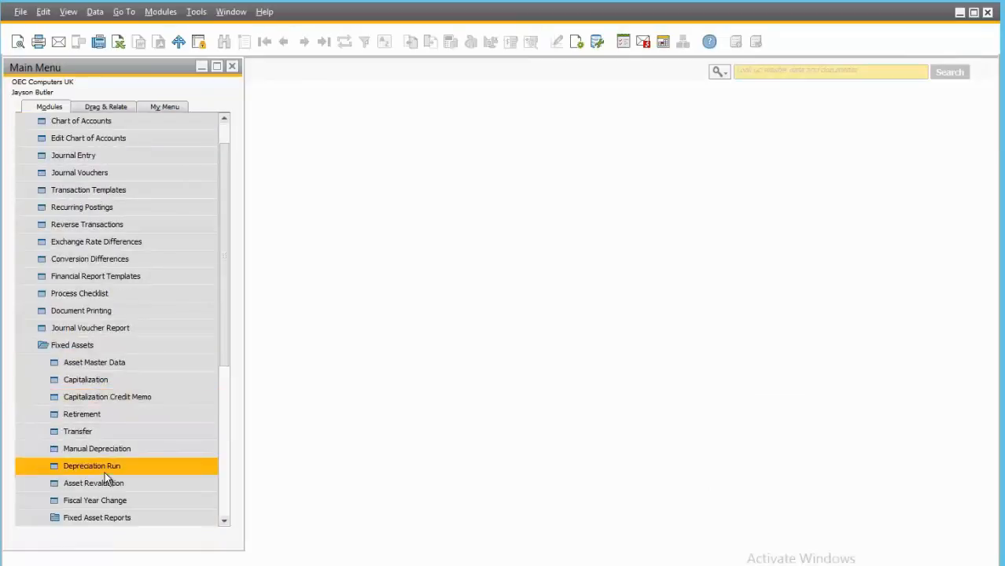
click(142, 465)
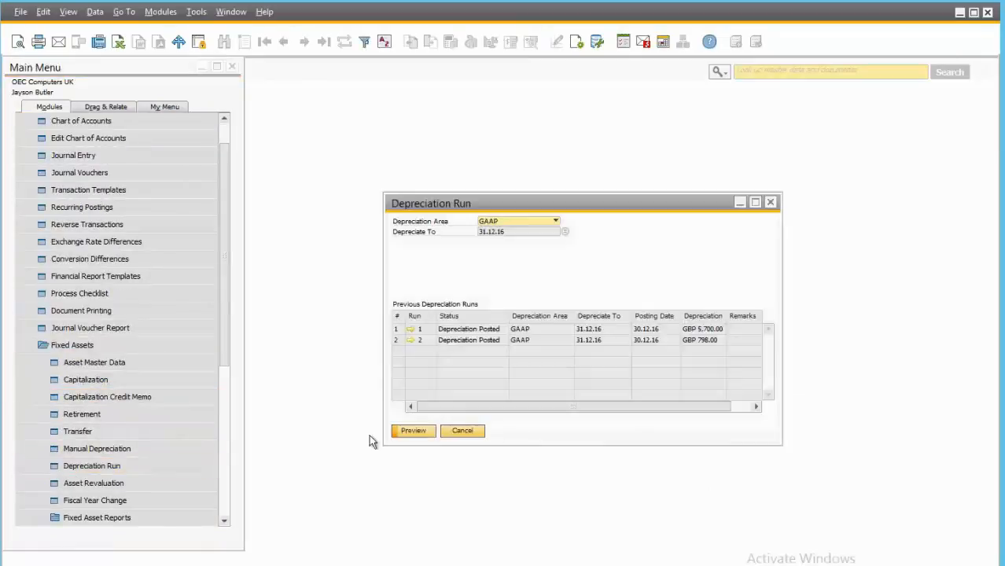
drag(532, 202, 453, 154)
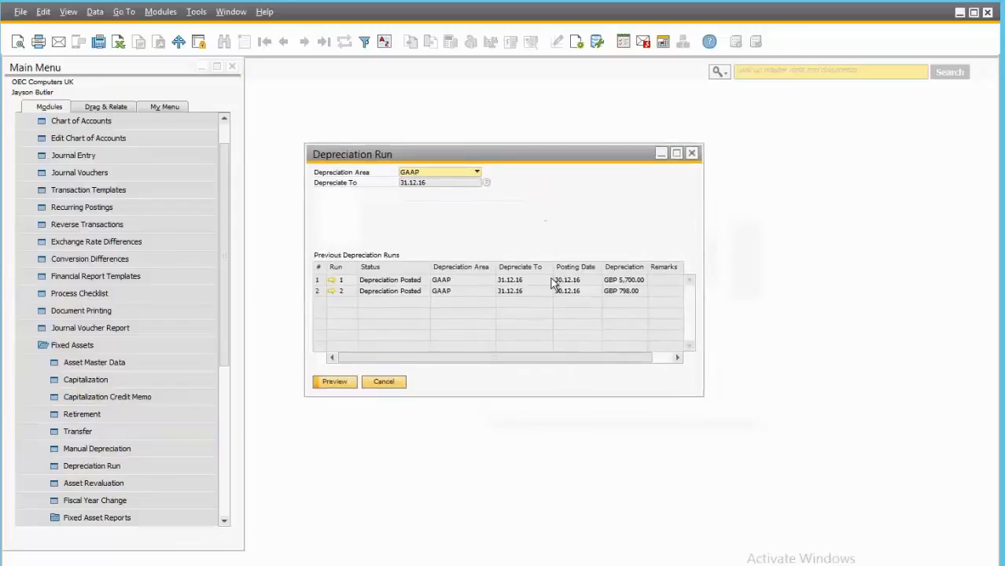
drag(702, 395, 766, 448)
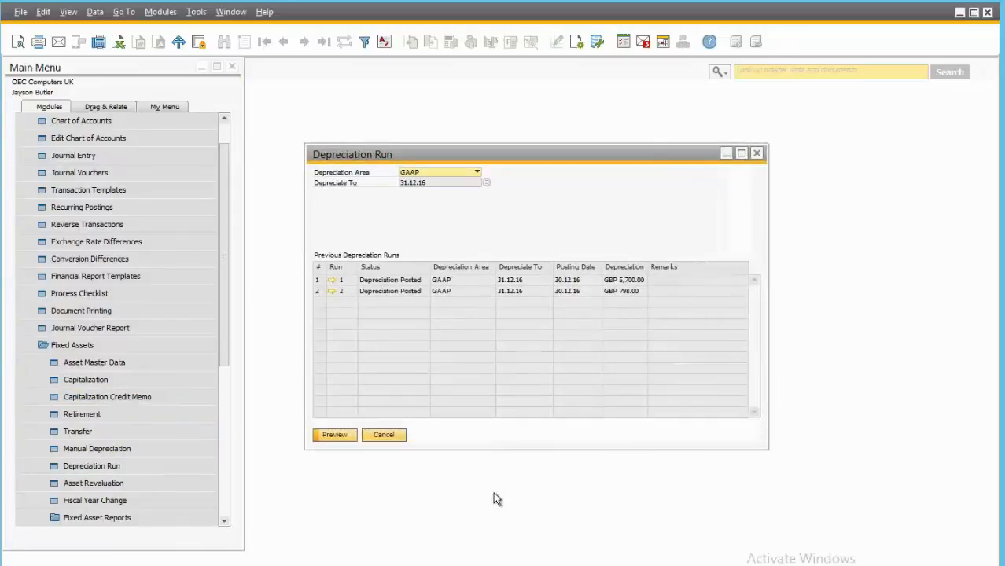
click(335, 435)
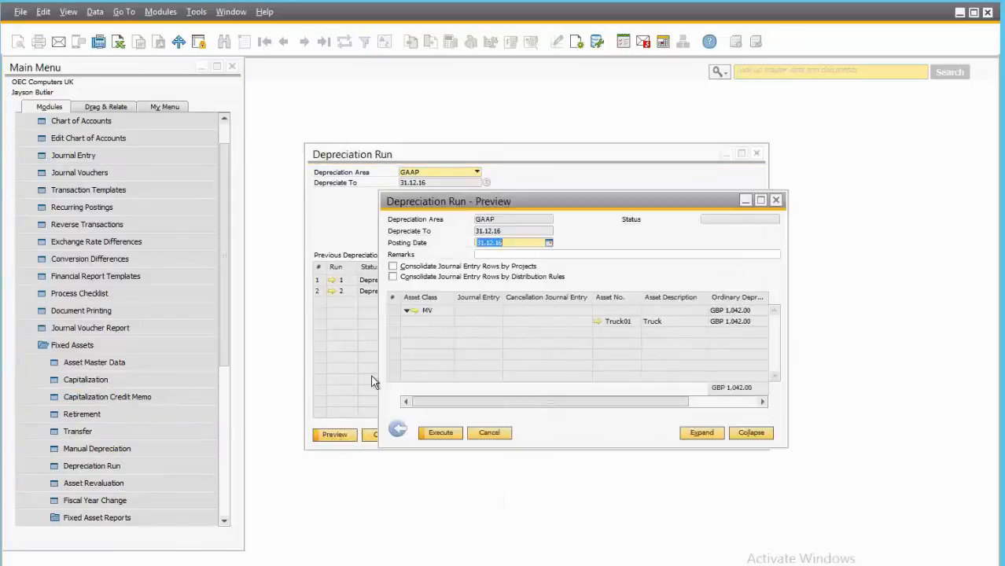
drag(433, 202, 307, 189)
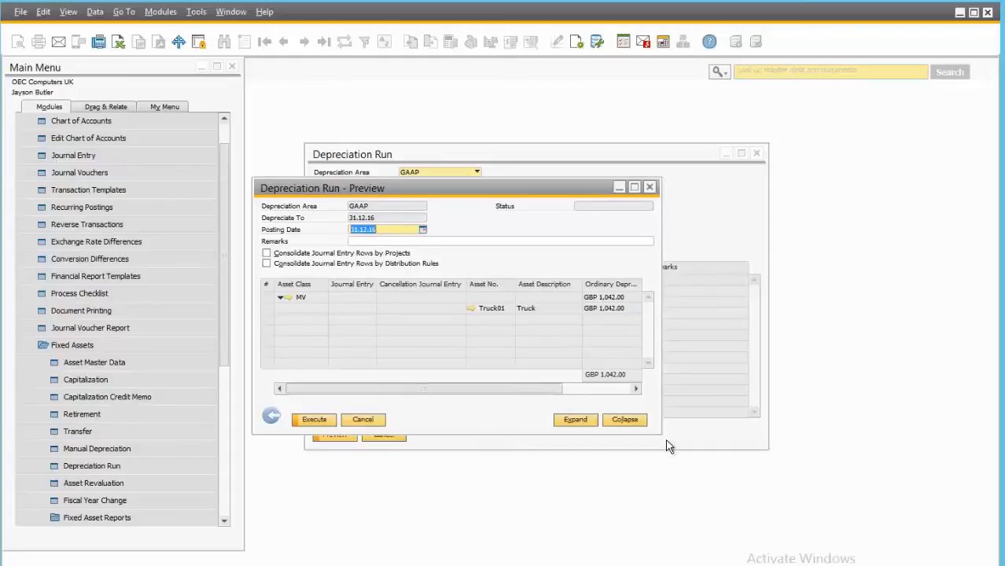
drag(660, 432, 781, 510)
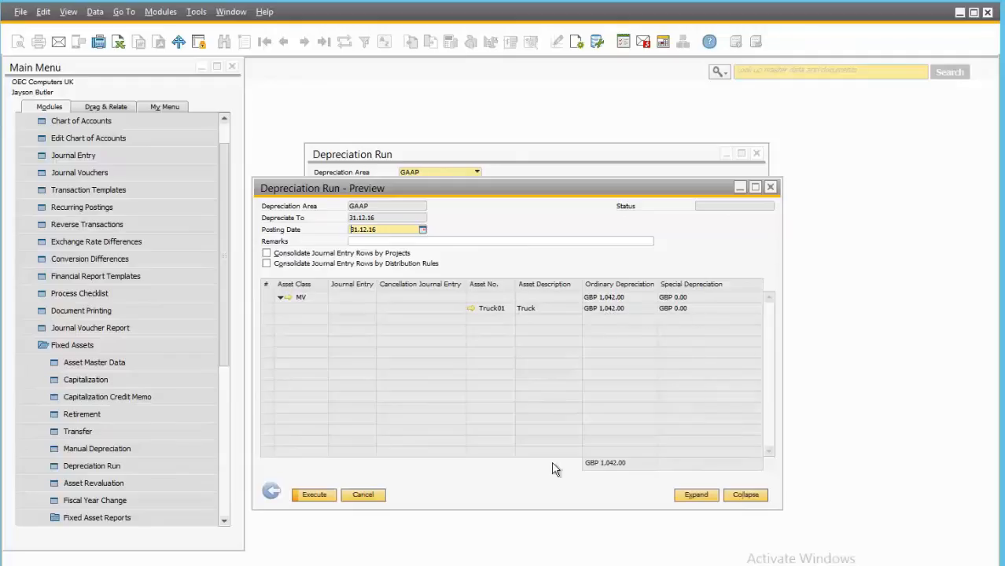
Step: Execute the GAAP depreciation run with posting date 30.12.16, confirm it, and accept the results
click(313, 495)
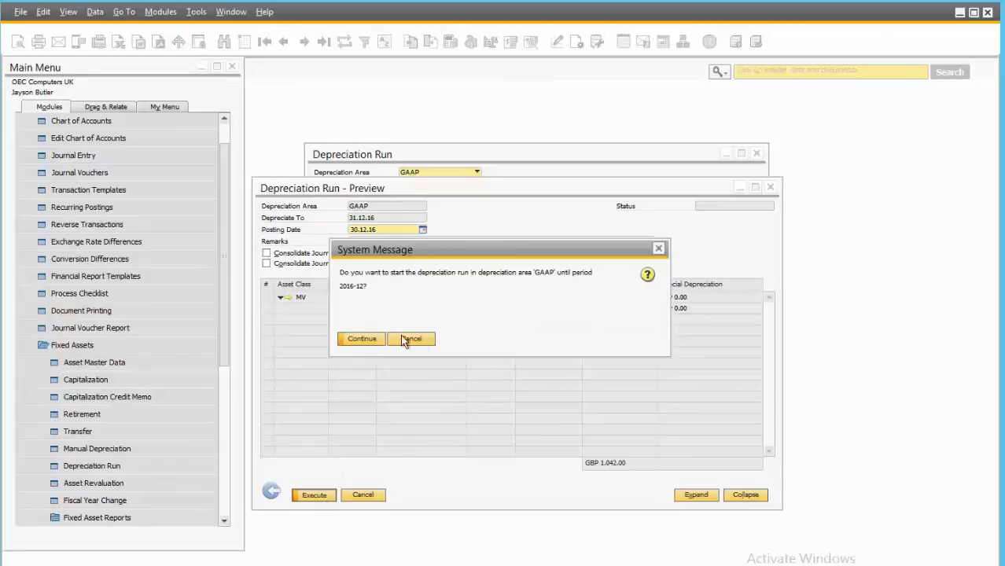
click(362, 338)
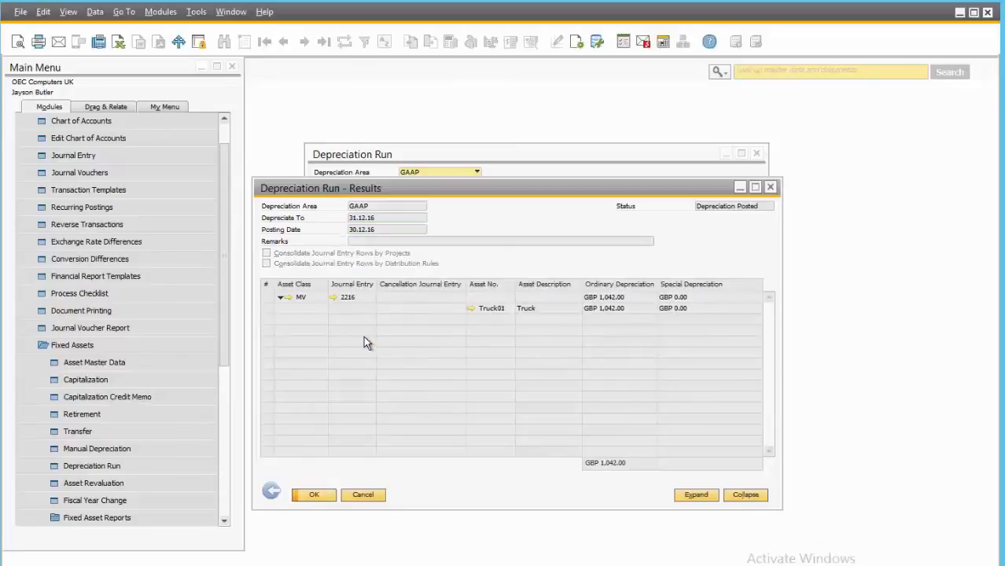
click(314, 496)
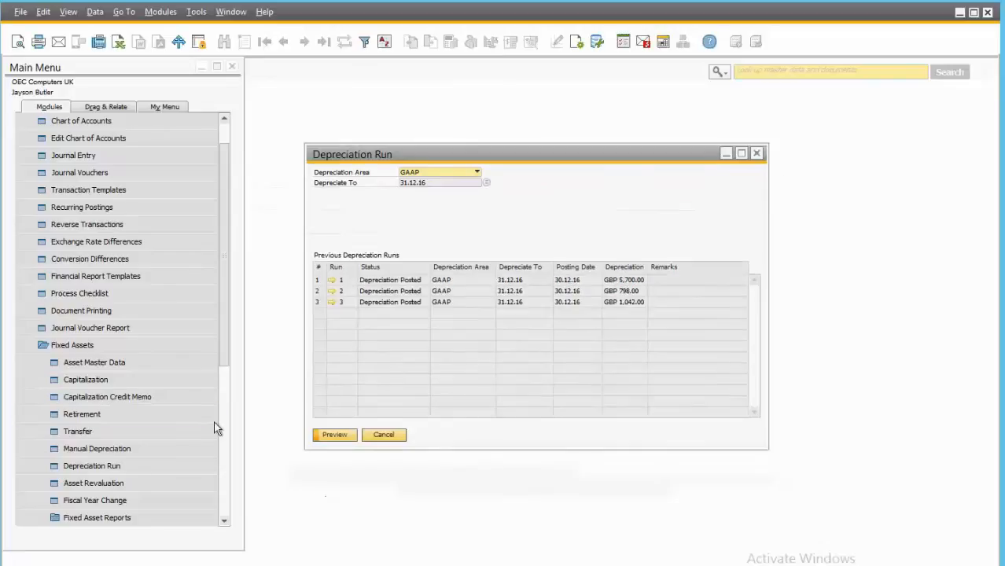
Step: Bring up the last asset master record, Truck01, and examine its fixed asset overview, depreciation per period and transaction values
click(147, 362)
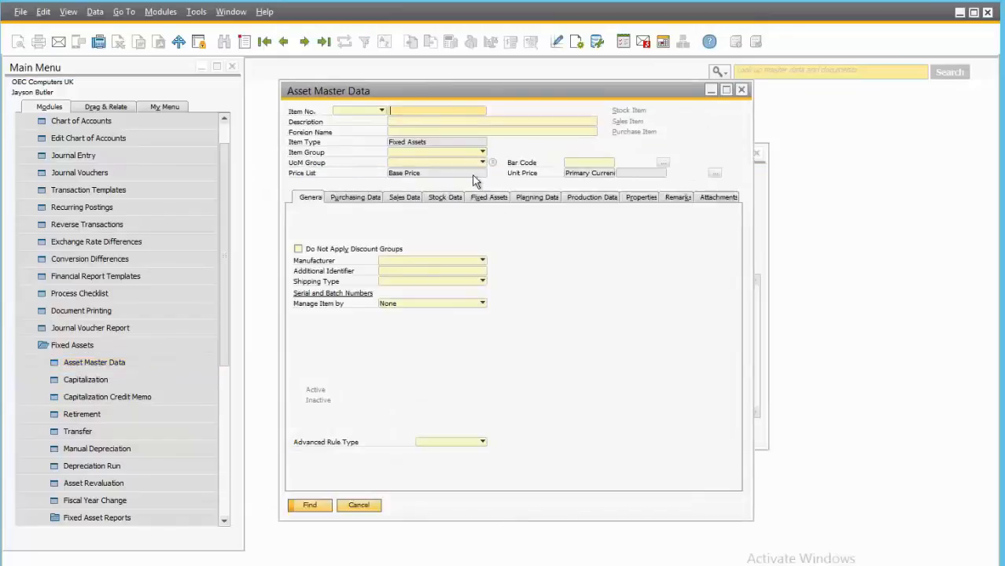
click(323, 41)
click(496, 201)
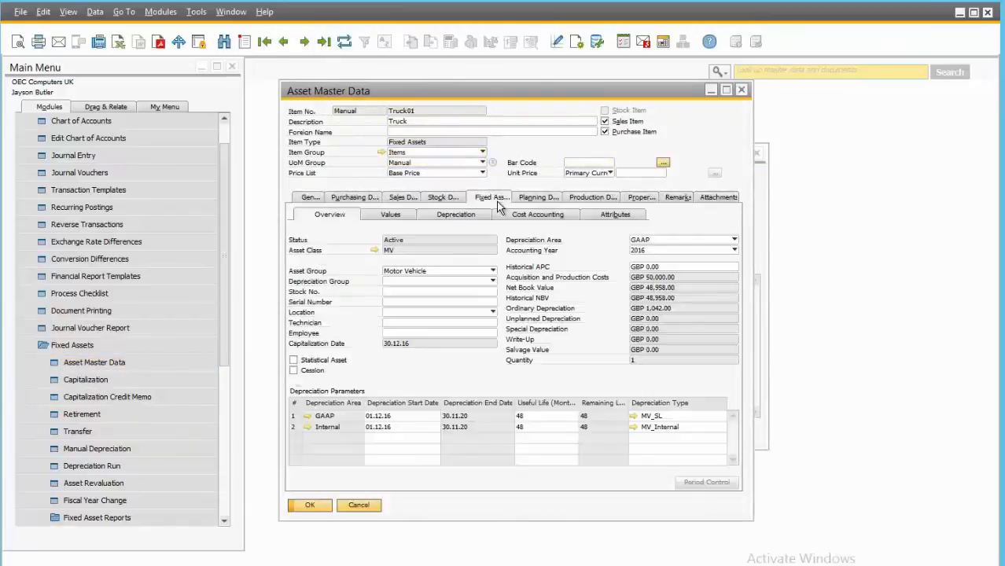
click(449, 215)
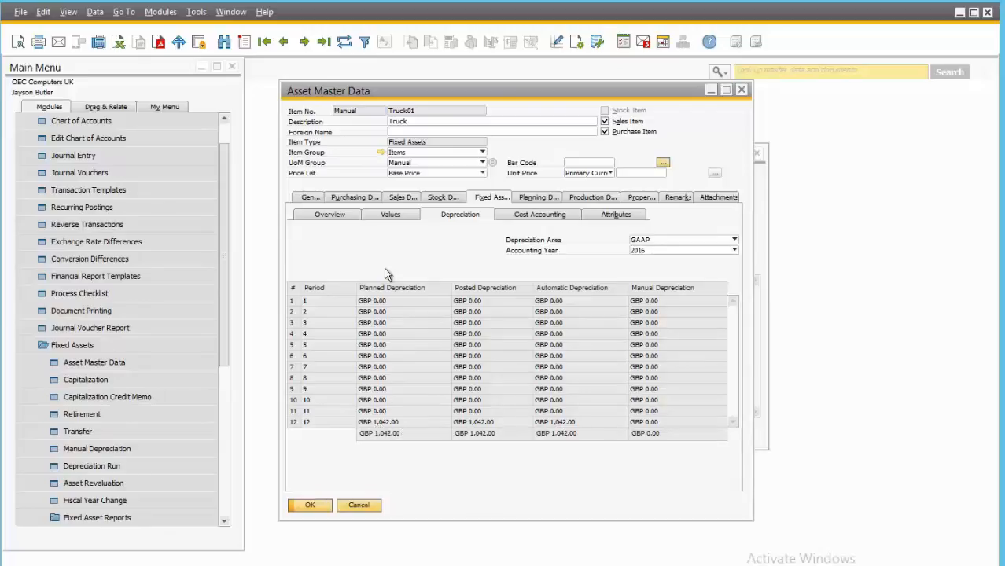
click(390, 218)
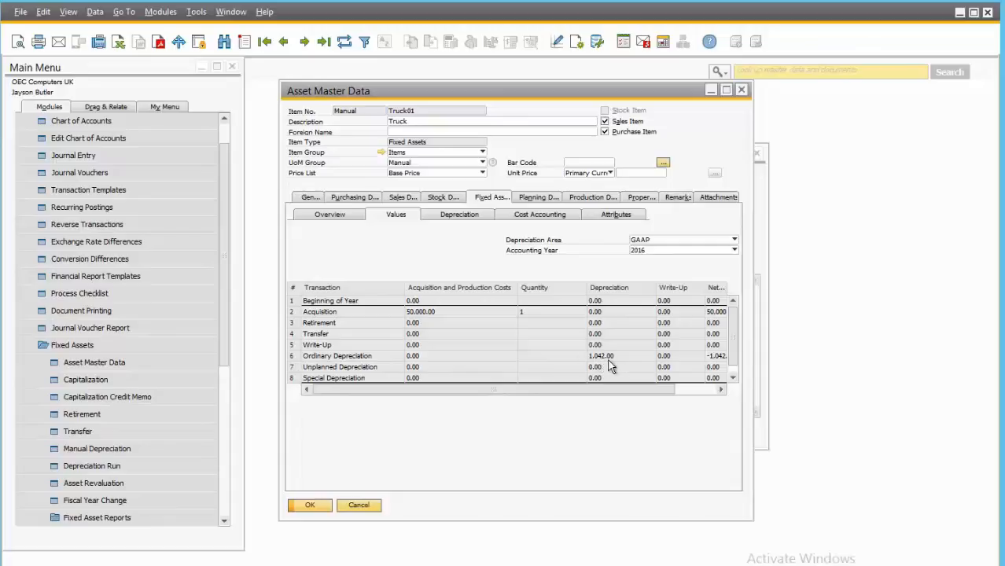
Step: Check which accounting years and depreciation areas Truck01 offers, review its overview, and close the record and the depreciation run
click(675, 252)
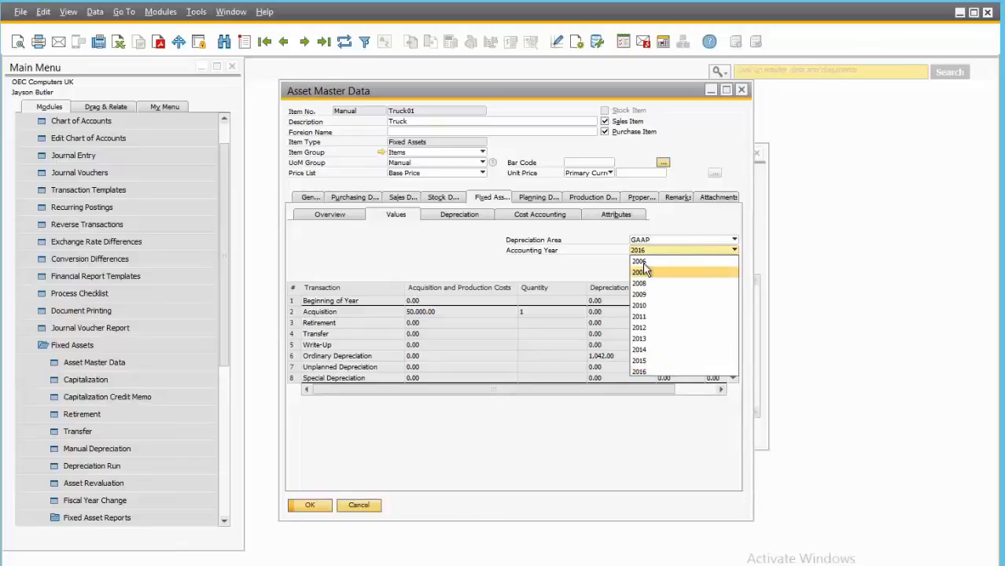
click(595, 248)
click(674, 242)
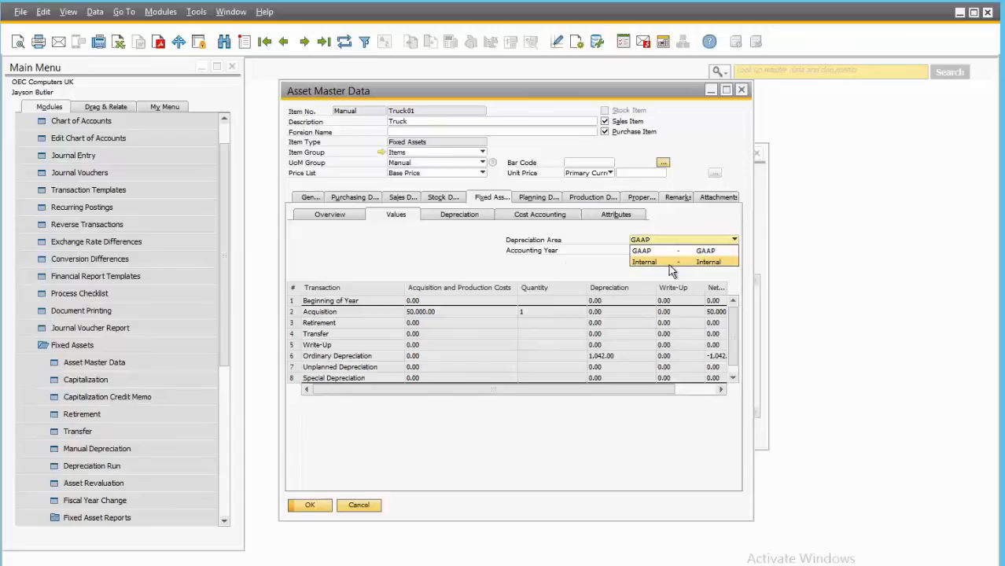
click(566, 268)
click(328, 215)
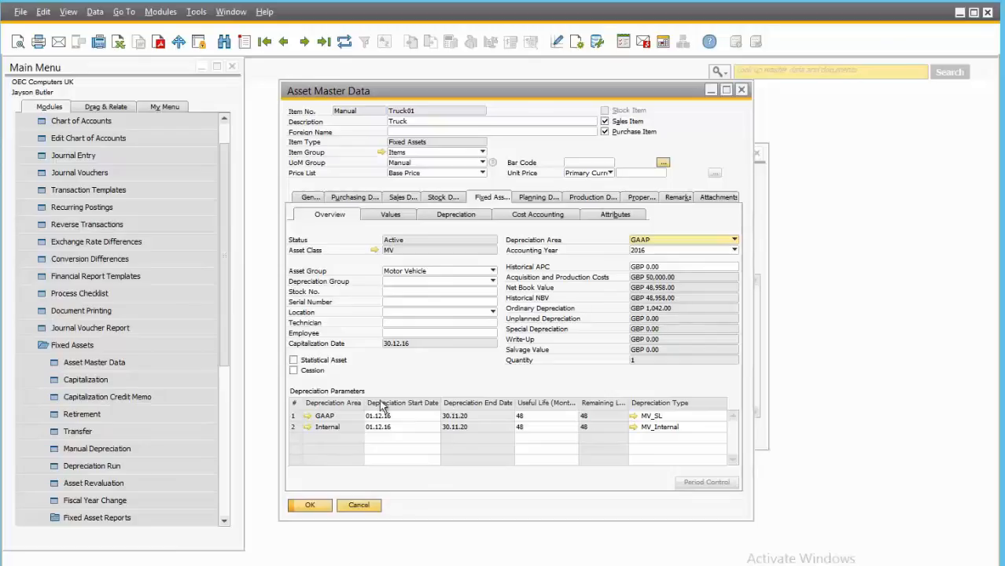
click(359, 505)
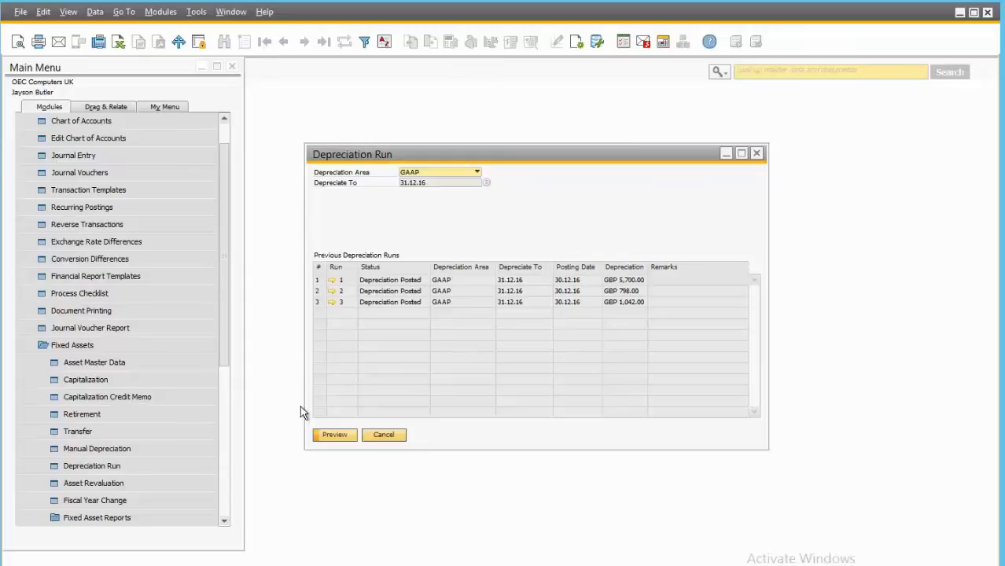
key(Escape)
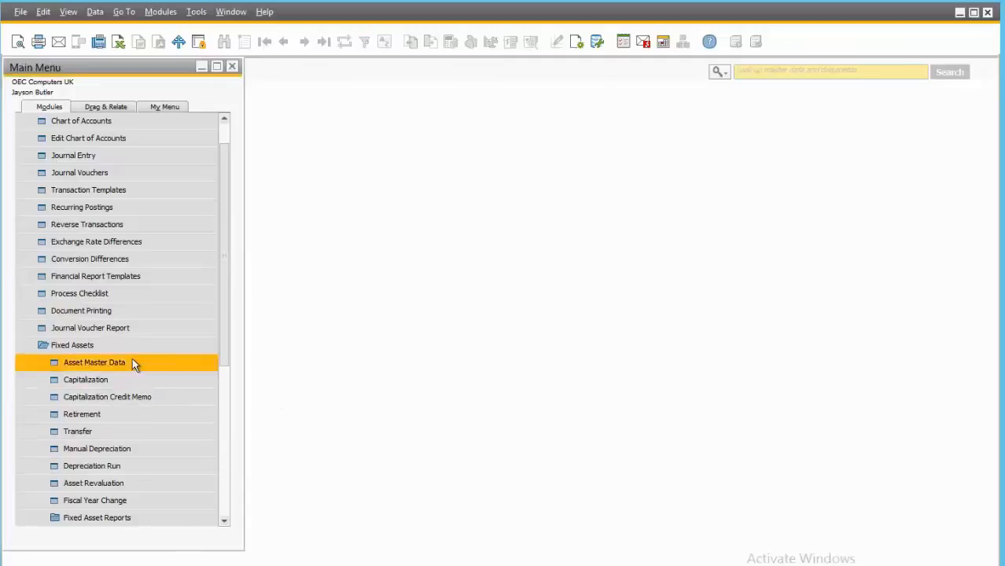
Step: Browse the asset master data to FA0002, Cooling Fans, examine its planned and posted depreciation per period, and close it
click(130, 363)
click(305, 43)
click(309, 45)
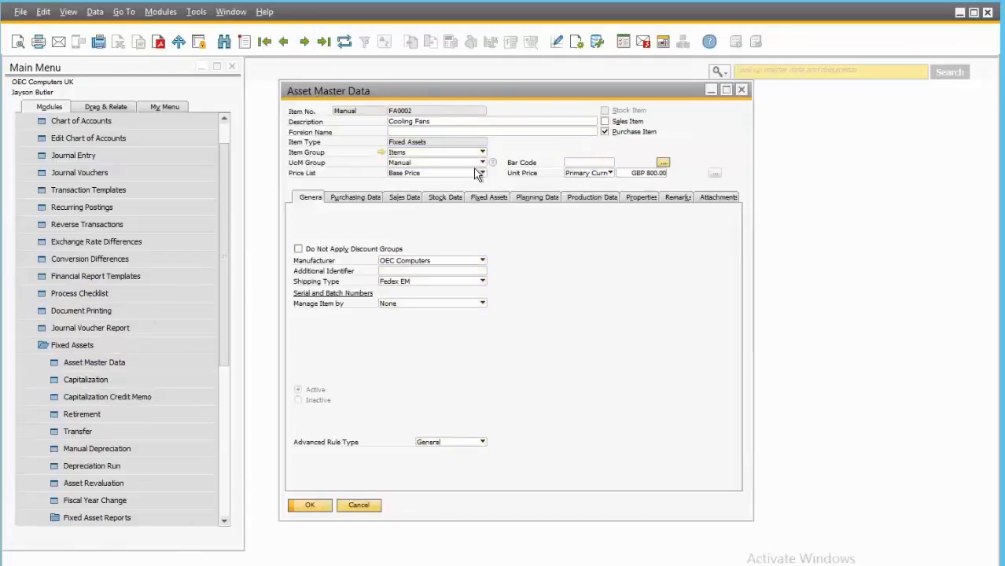
click(492, 197)
click(464, 213)
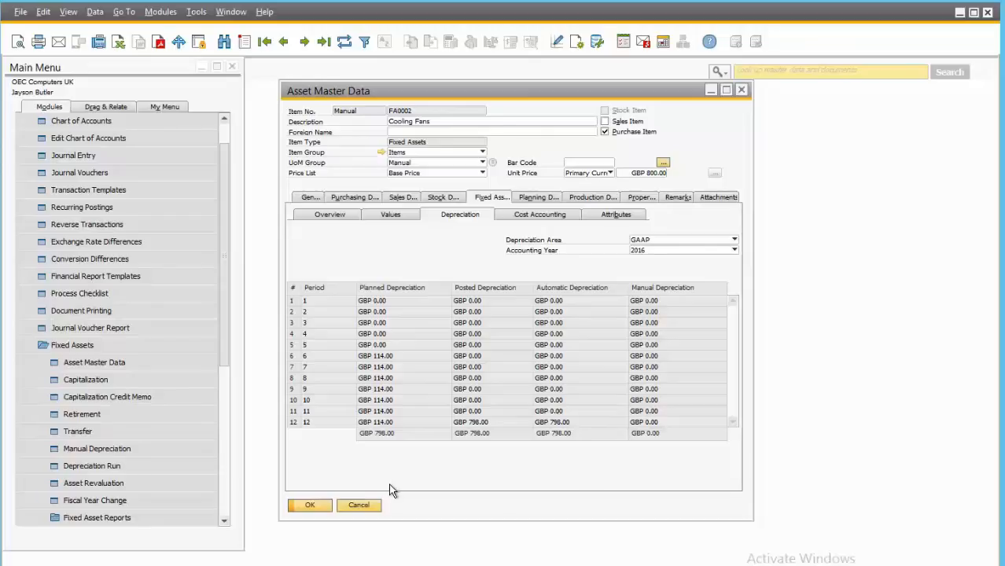
click(362, 505)
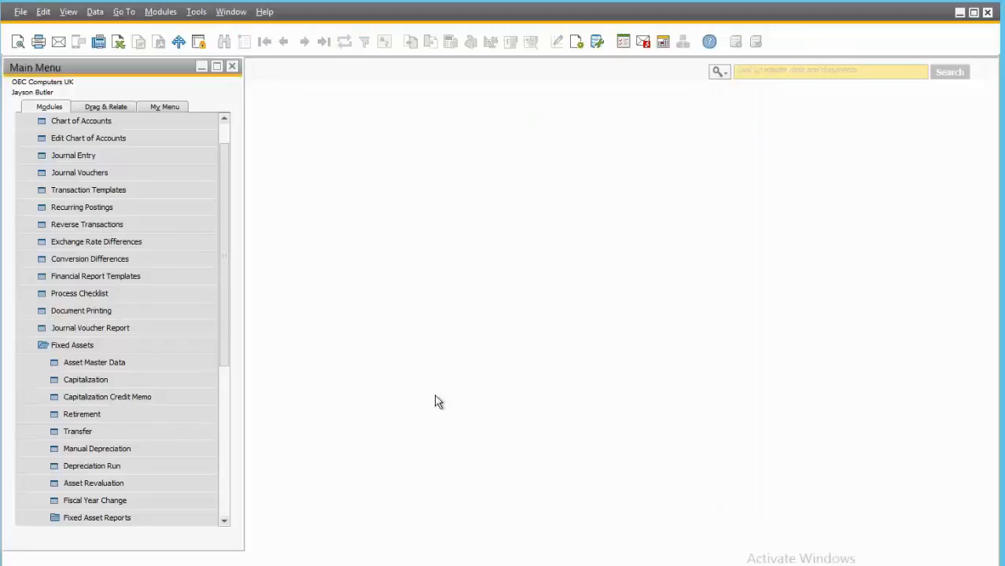
Step: Start a manual ordinary depreciation document for asset Truck01 with a total of GBP 200.00
click(120, 453)
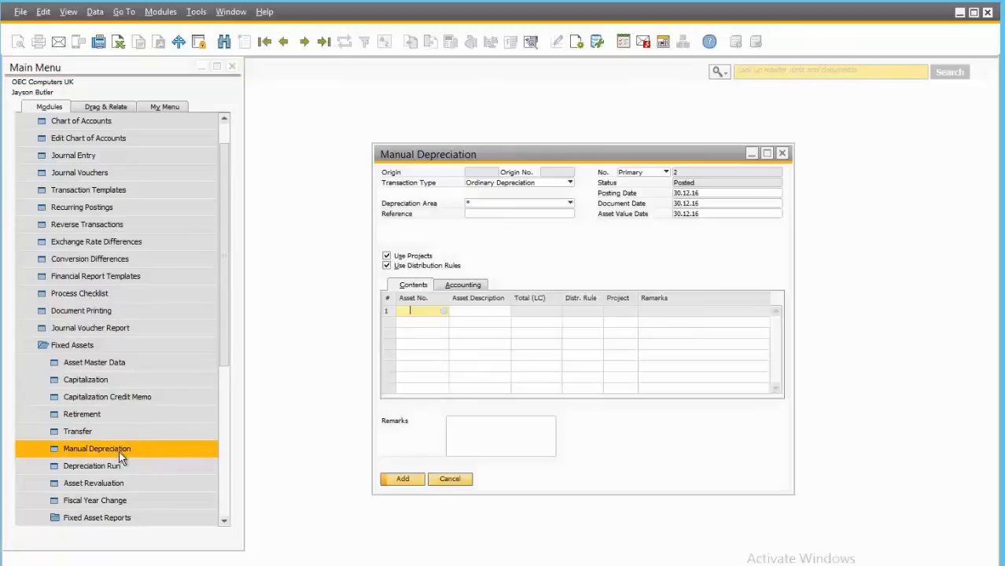
click(442, 311)
double_click(337, 242)
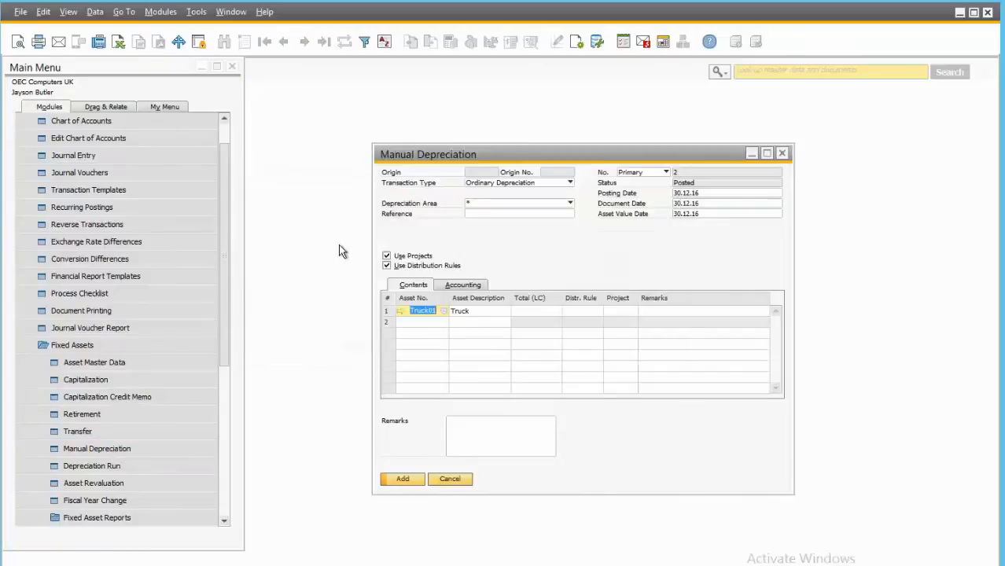
click(522, 311)
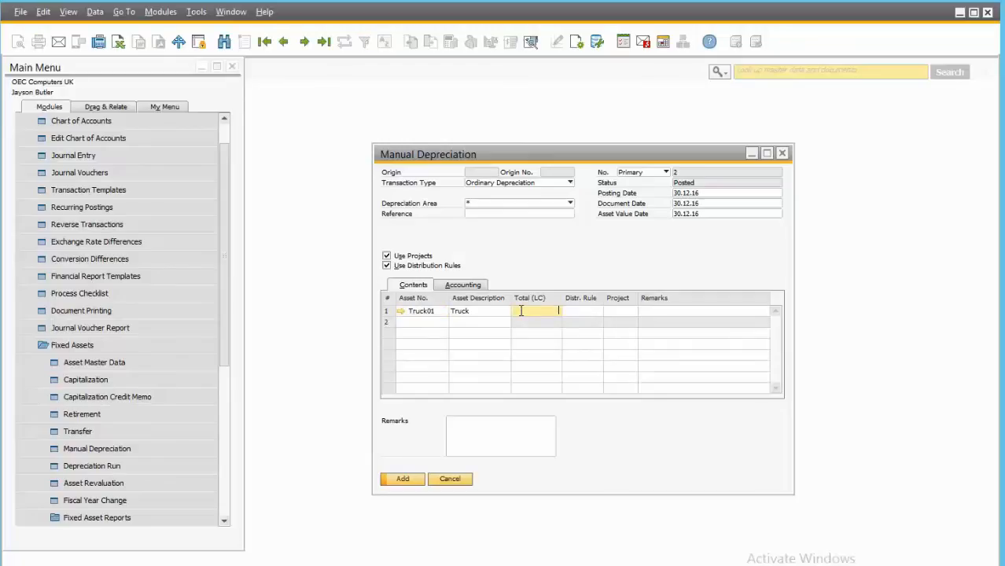
text(200)
key(Tab)
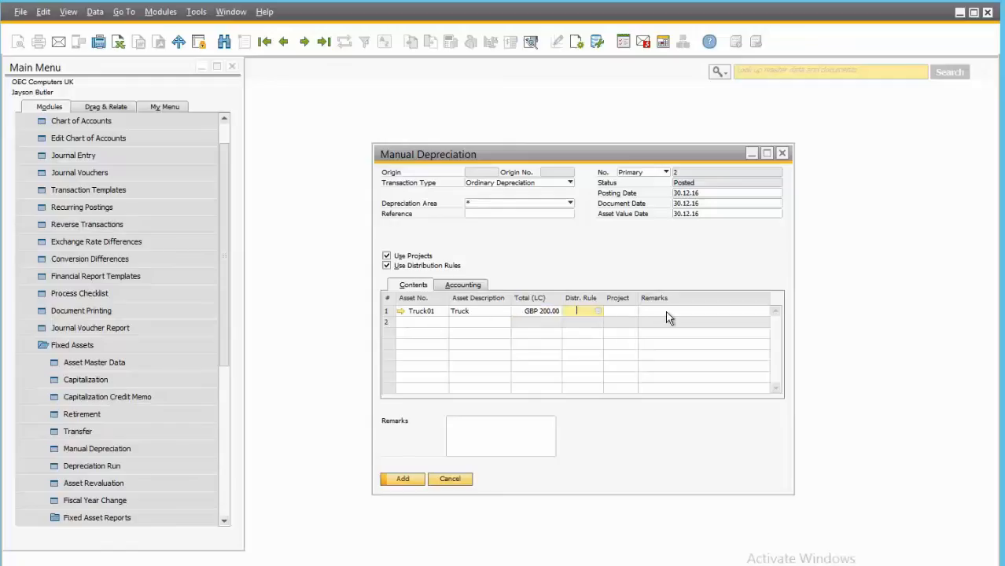
Step: Add the manual depreciation document with confirmation and close the blank form
click(400, 480)
click(362, 339)
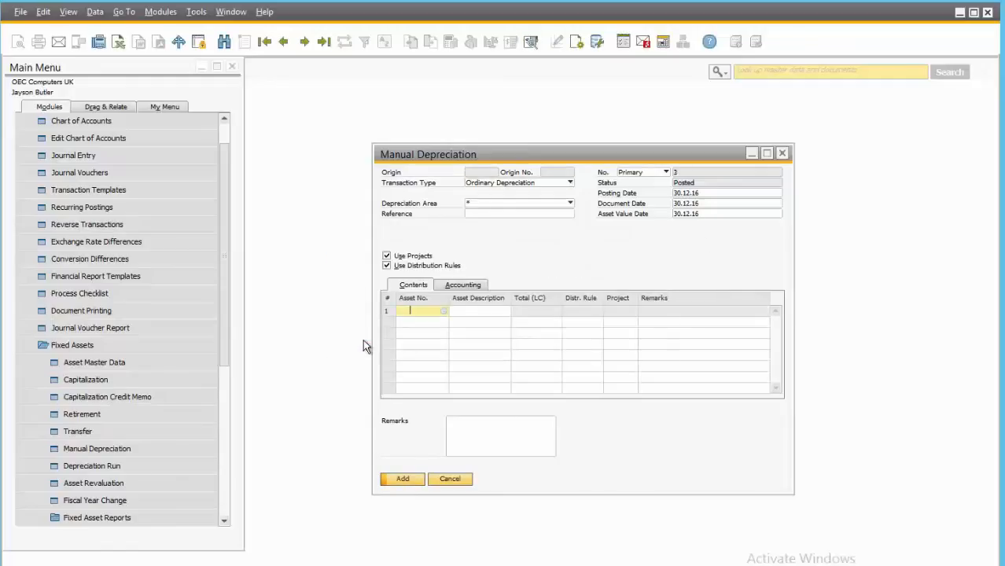
click(460, 481)
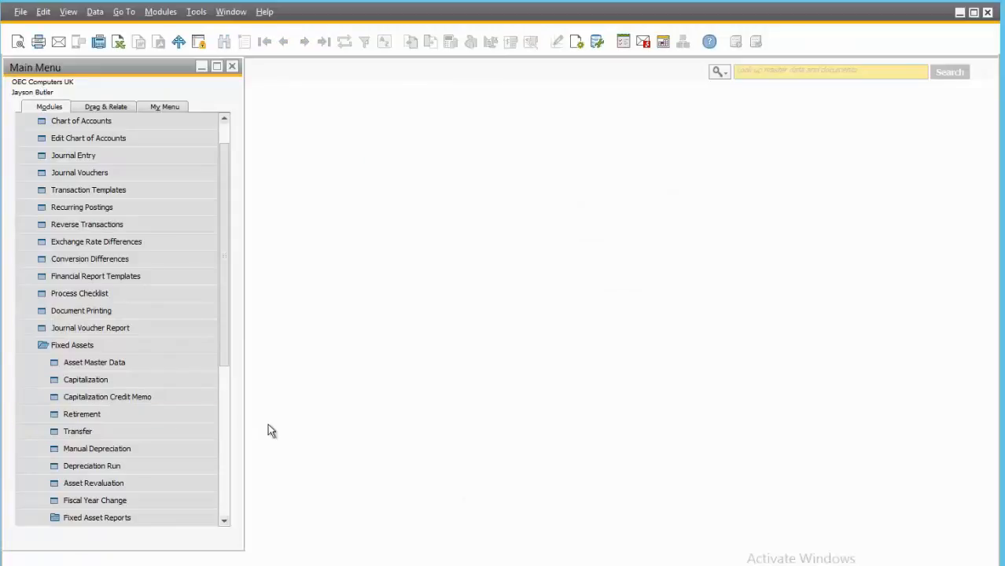
Step: Bring up the last asset master record, Truck01, examine its overview and manual depreciation per period, and close it
click(133, 363)
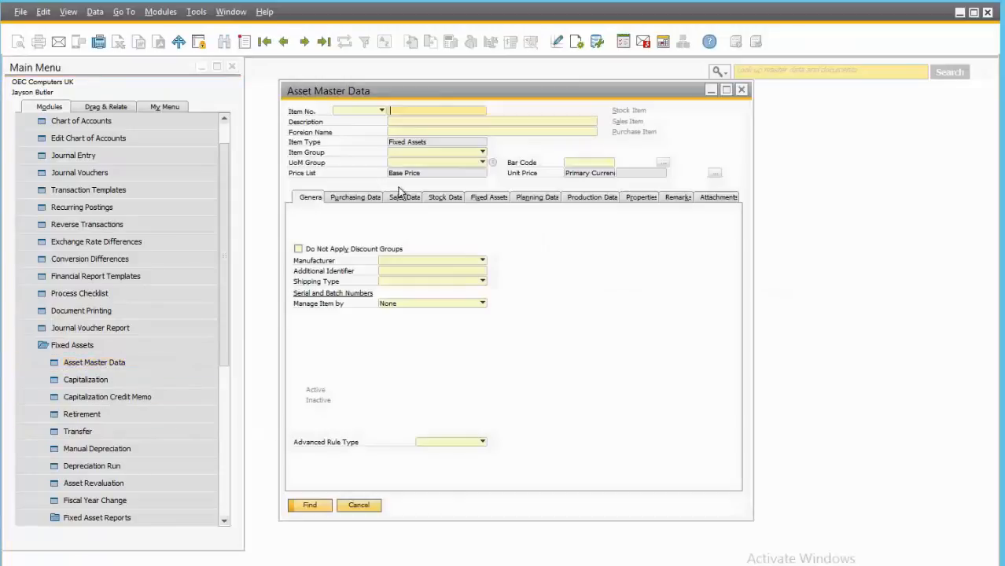
click(321, 44)
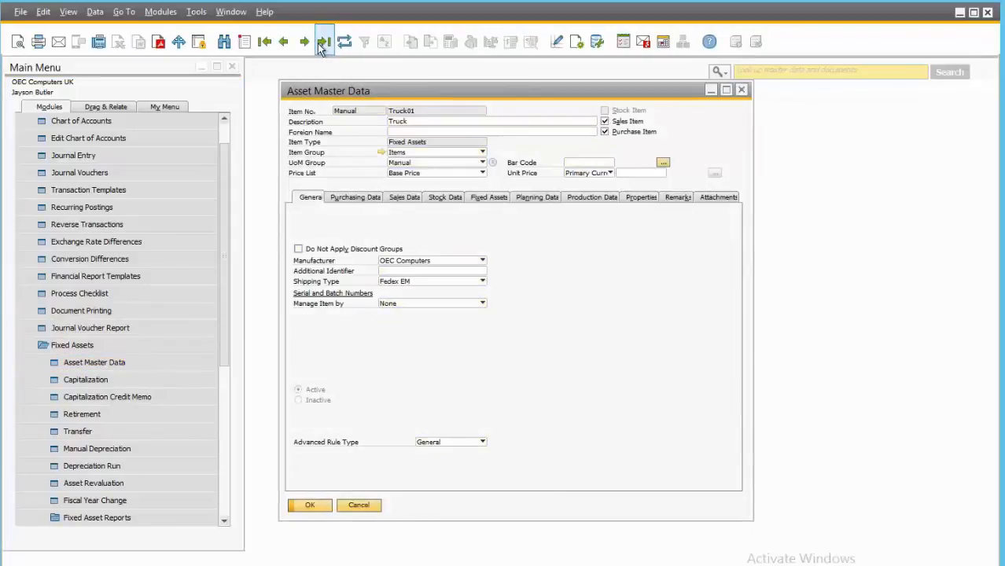
click(487, 201)
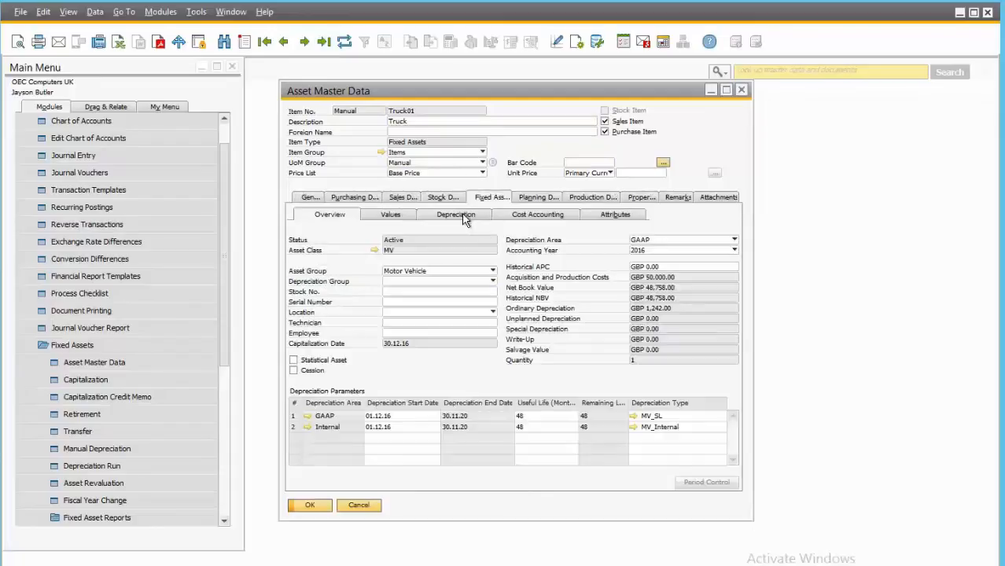
click(460, 216)
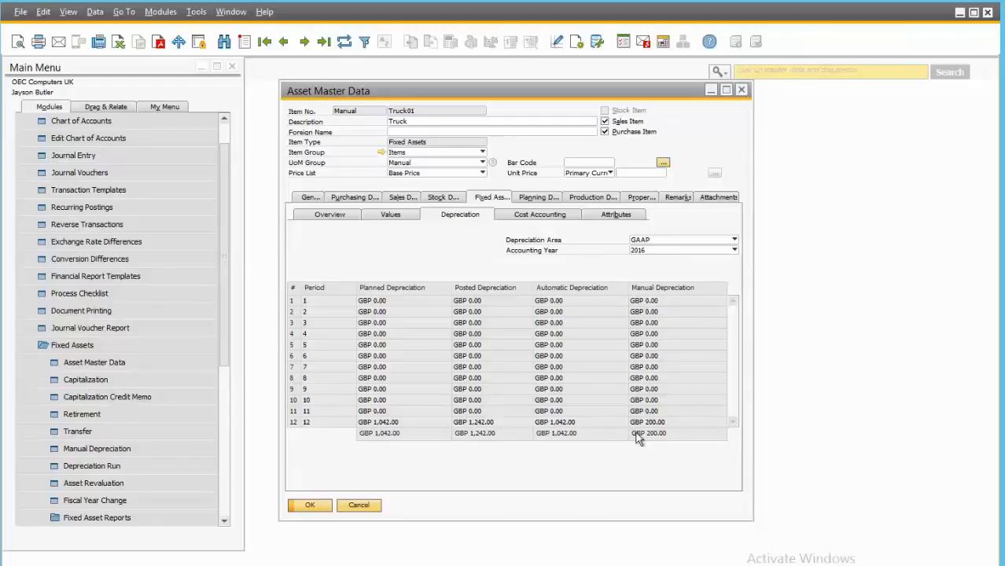
click(310, 504)
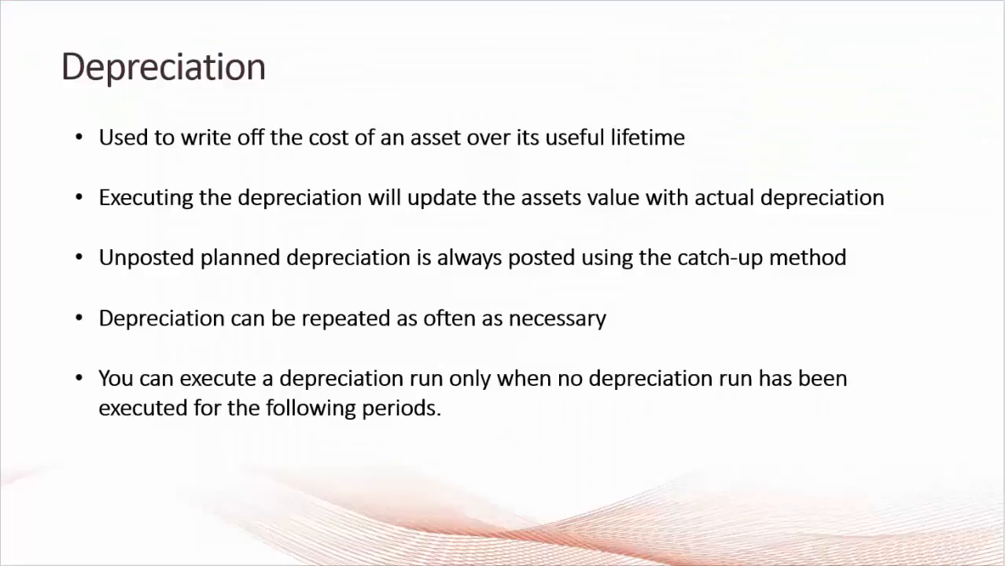